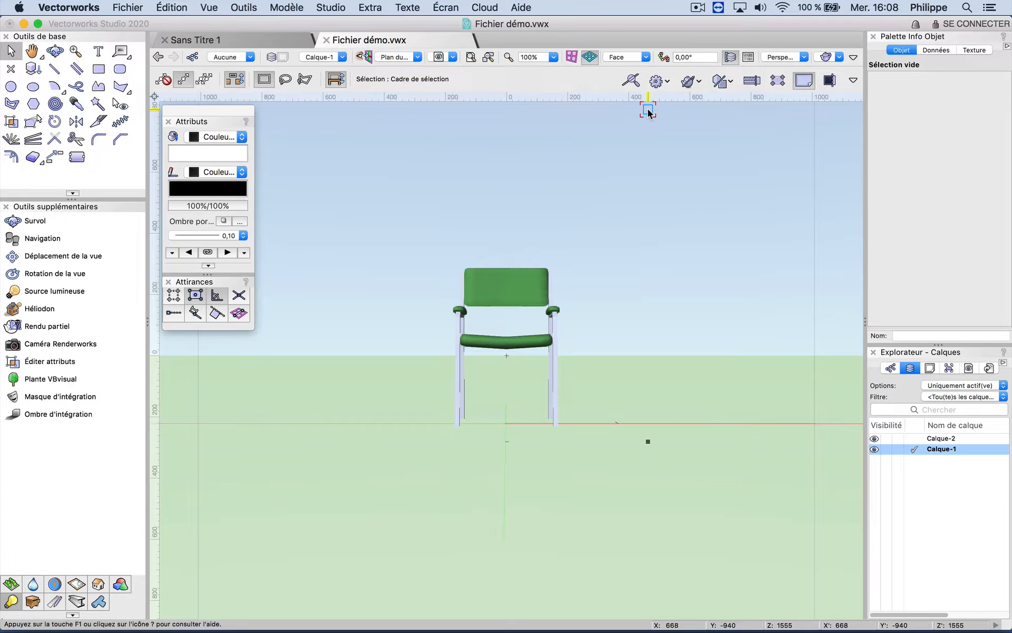
# - Show the chair in the Plan 2D, left isometric, front, right isometric and left standard views
pyautogui.press('super+5')
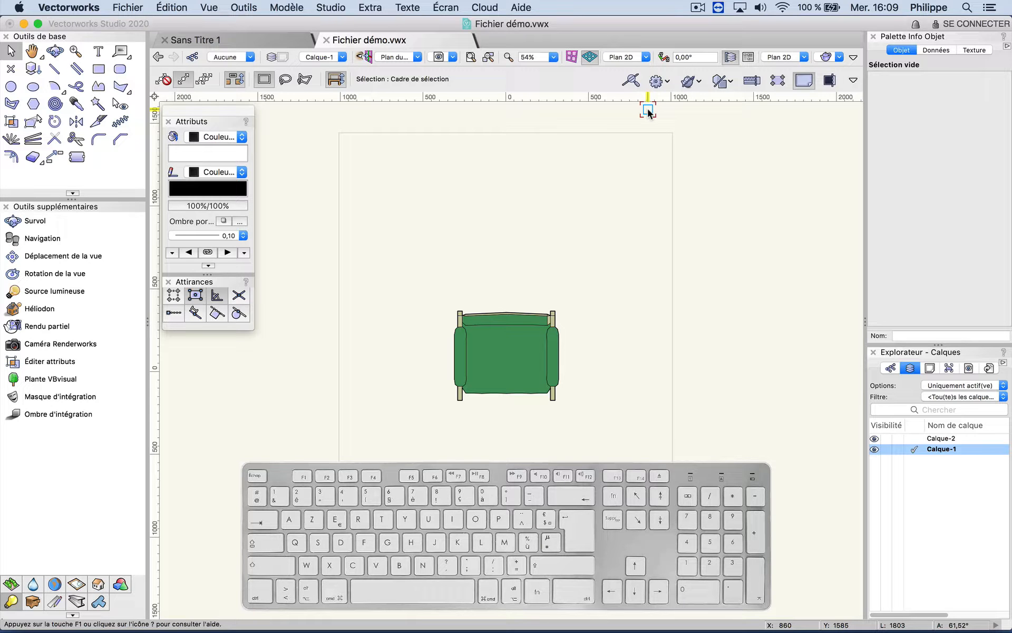
pyautogui.press('KP_0')
pyautogui.press('KP_1')
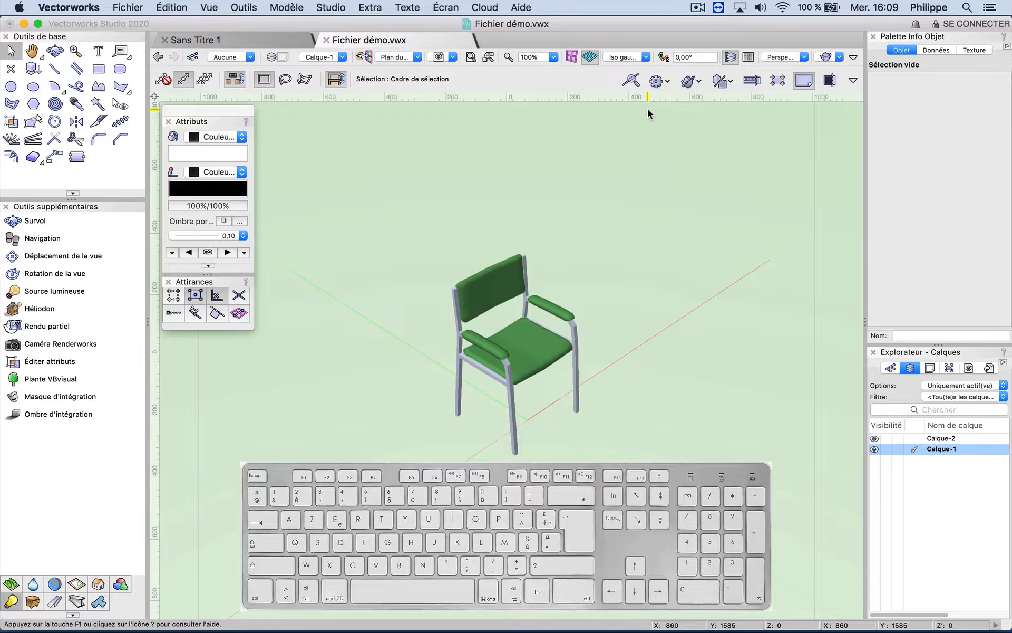
pyautogui.press('KP_2')
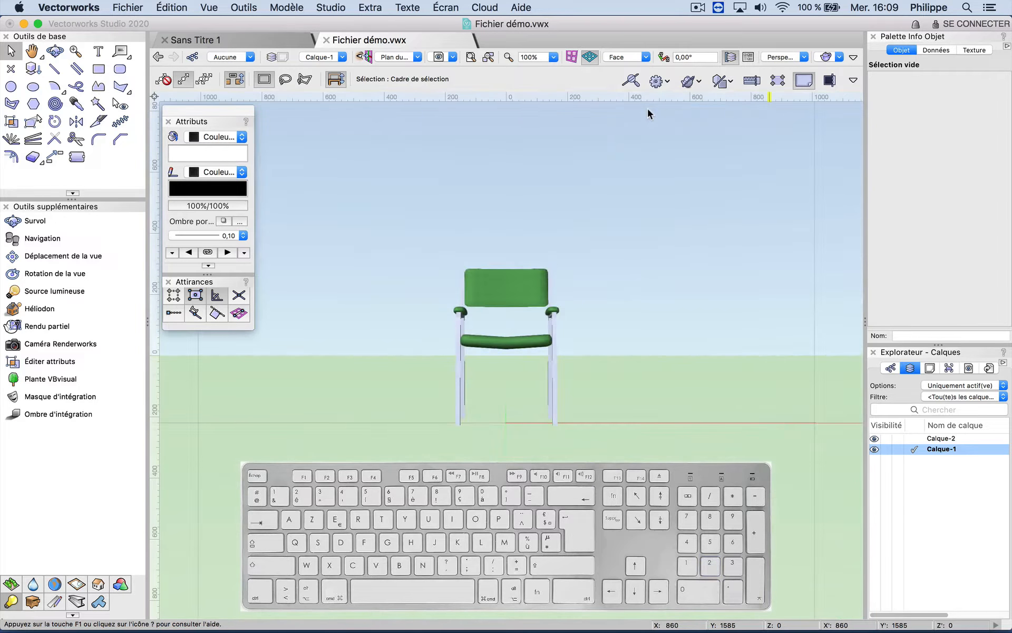
pyautogui.press('KP_3')
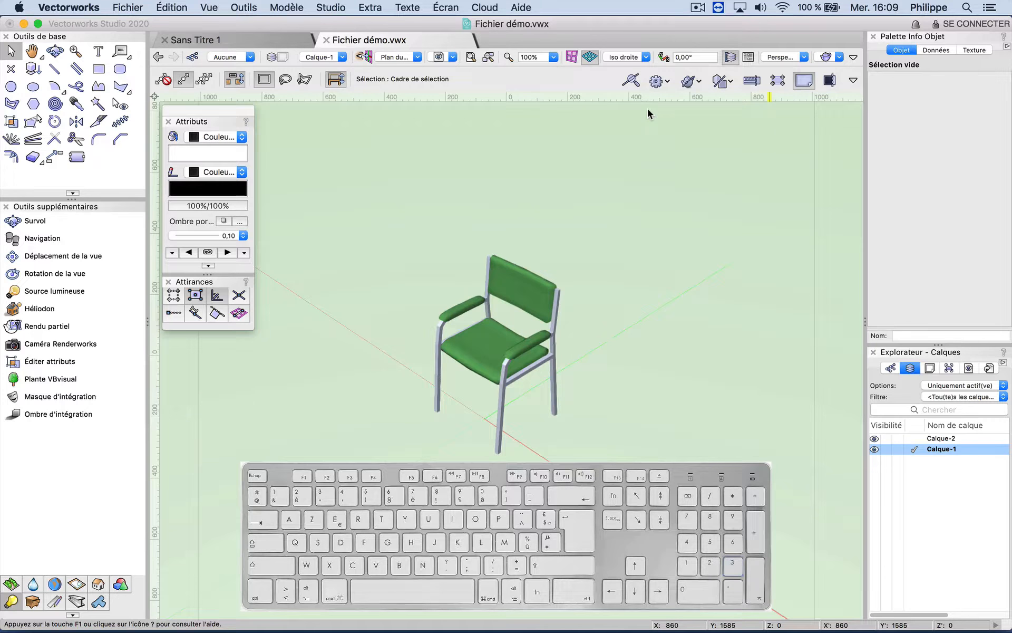
pyautogui.press('KP_4')
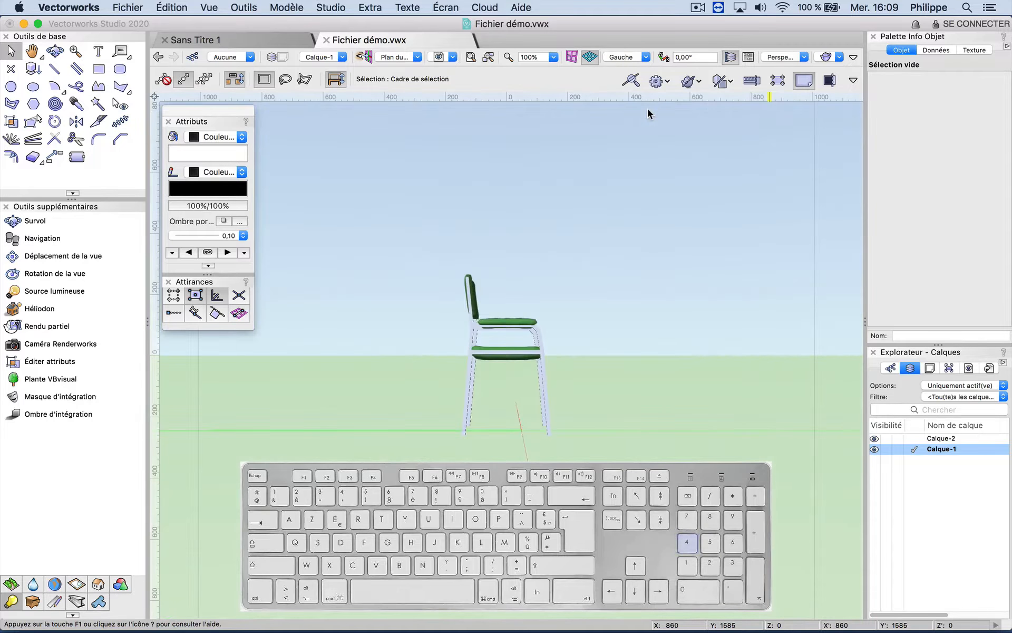
# - Show the chair in the top, right, rear left isometric, rear and rear right isometric standard views
pyautogui.press('KP_5')
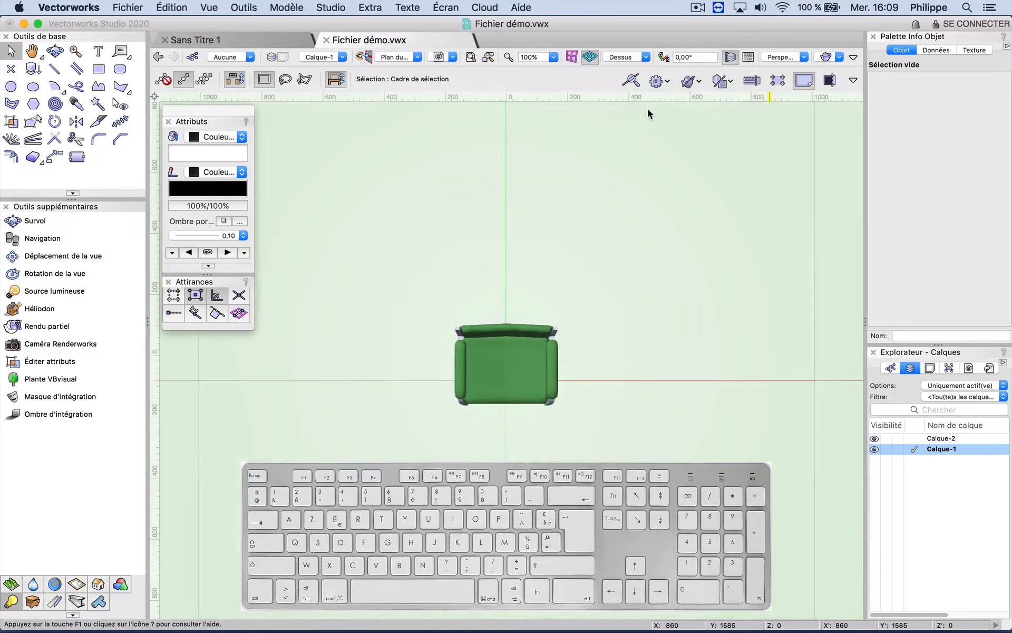
pyautogui.press('KP_6')
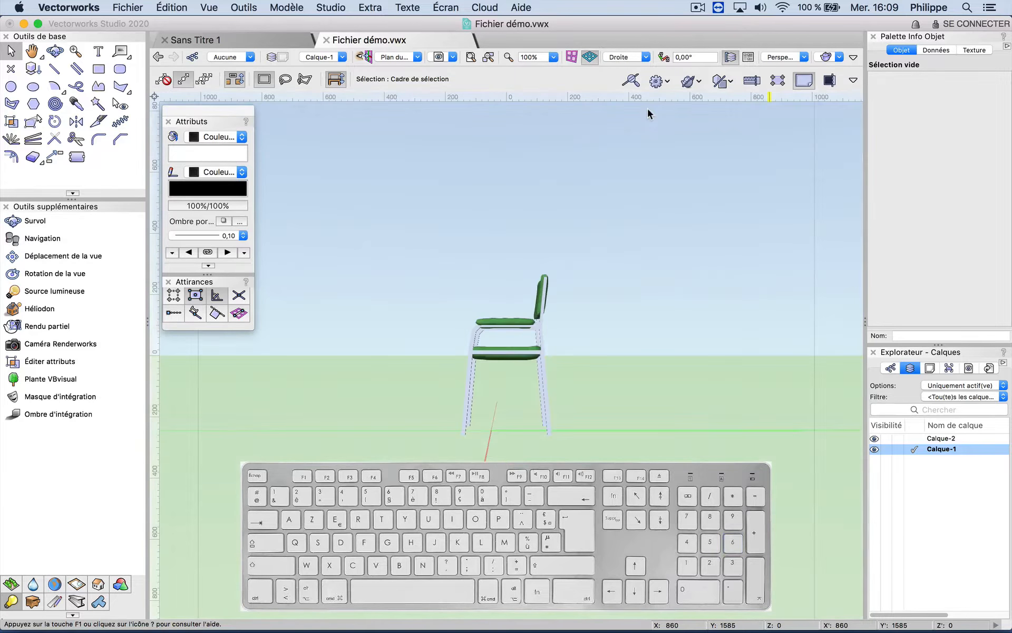
pyautogui.press('KP_7')
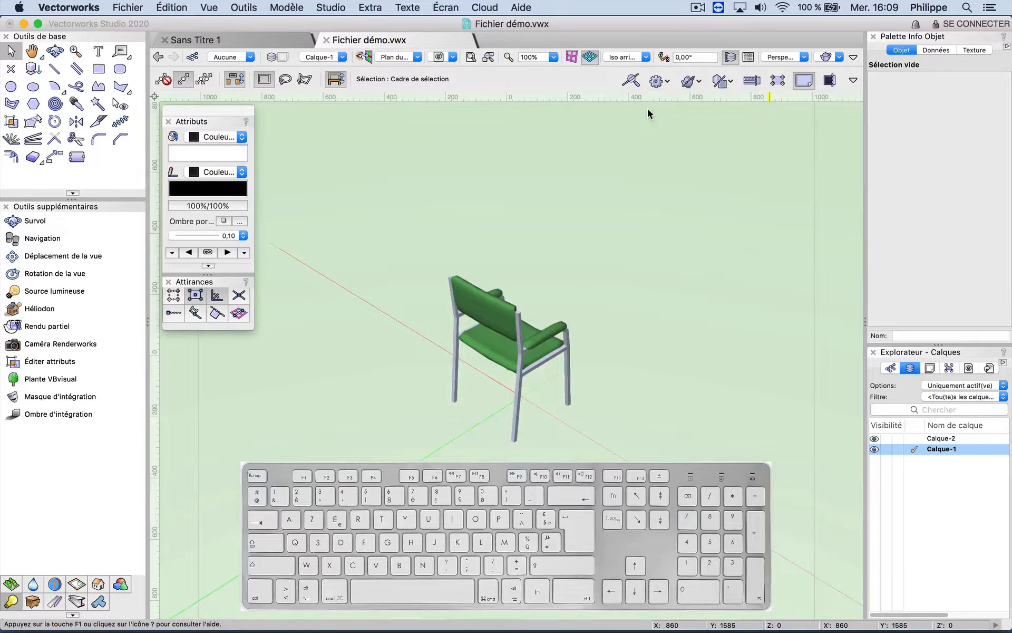
pyautogui.press('KP_8')
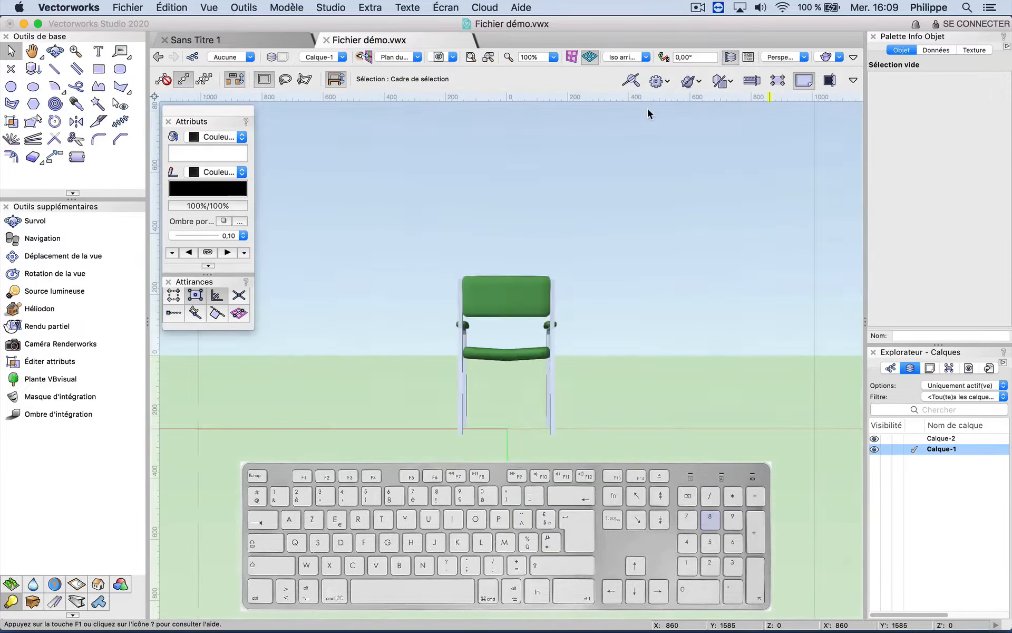
pyautogui.press('KP_9')
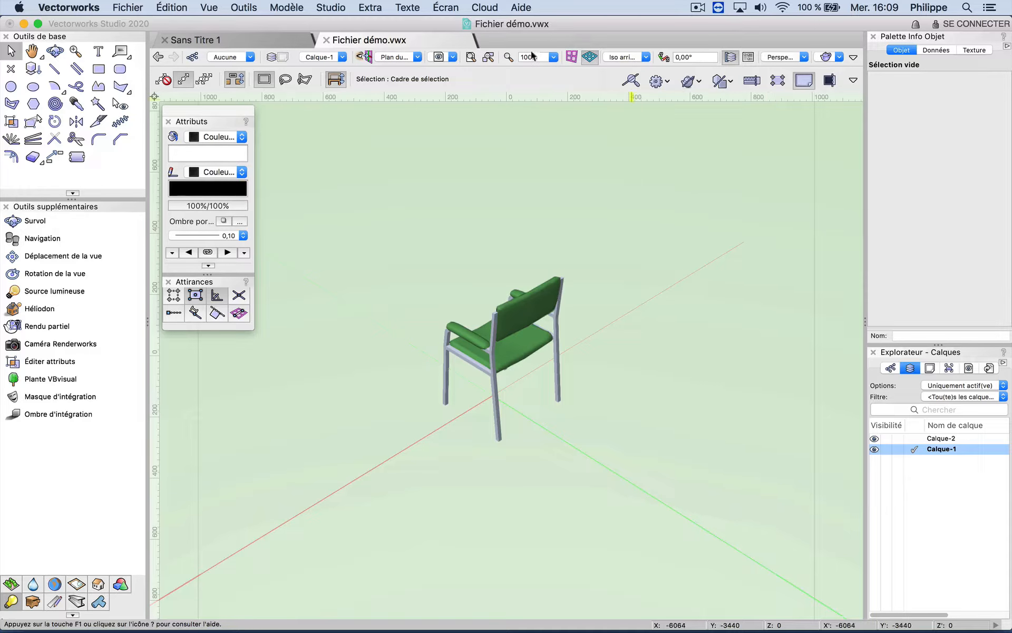
# - Return the drawing to the Plan 2D standard view
pyautogui.click(211, 10)
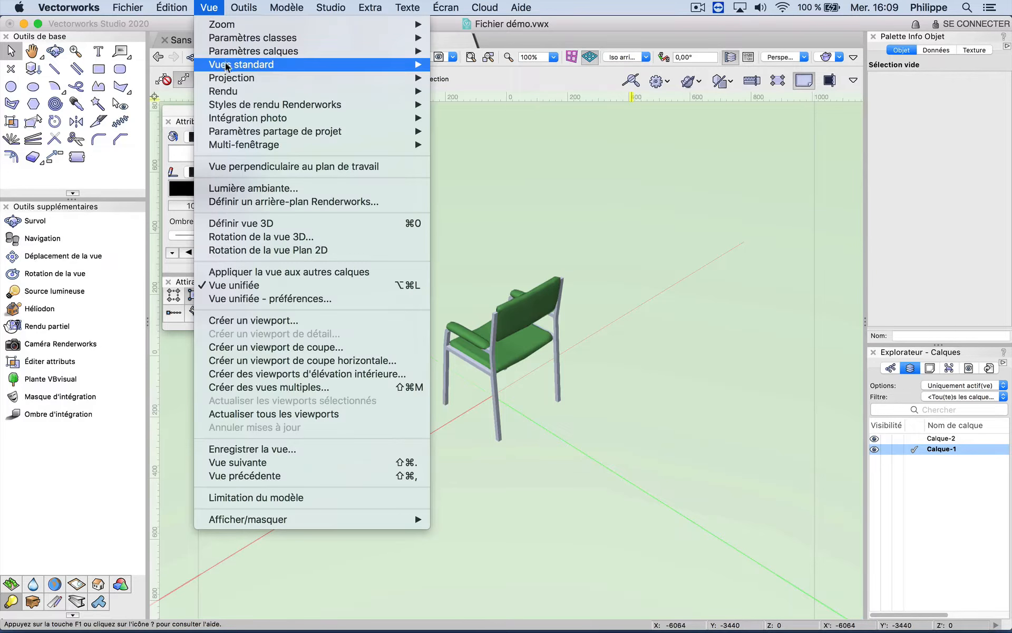
pyautogui.moveTo(226, 67)
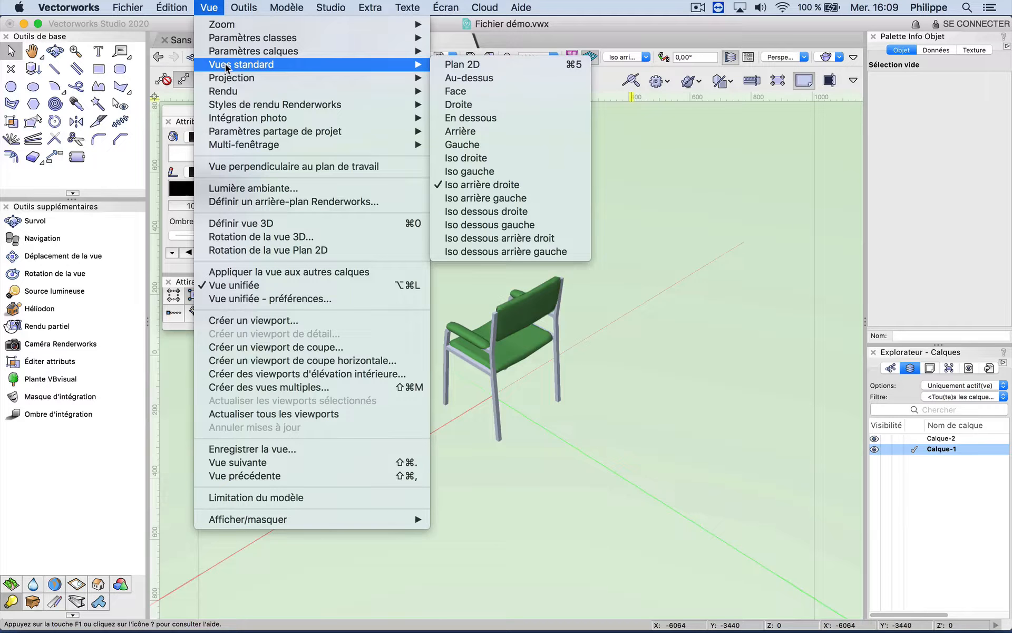
pyautogui.click(473, 64)
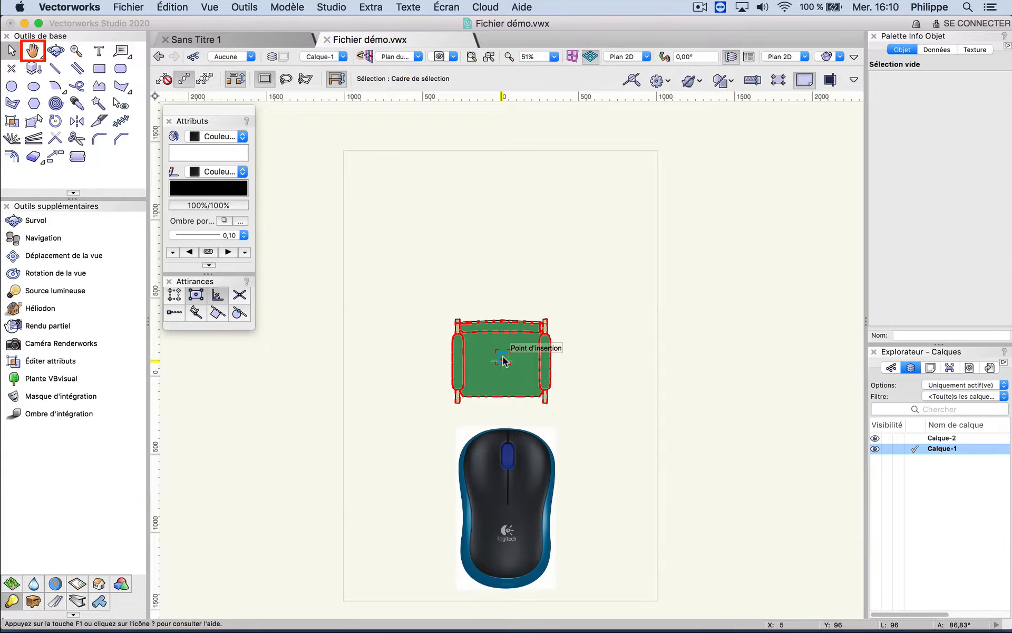
# - Pan the plan slightly up and to the right with temporary panning while the Selection tool stays in use
pyautogui.press('space')
pyautogui.press('space')
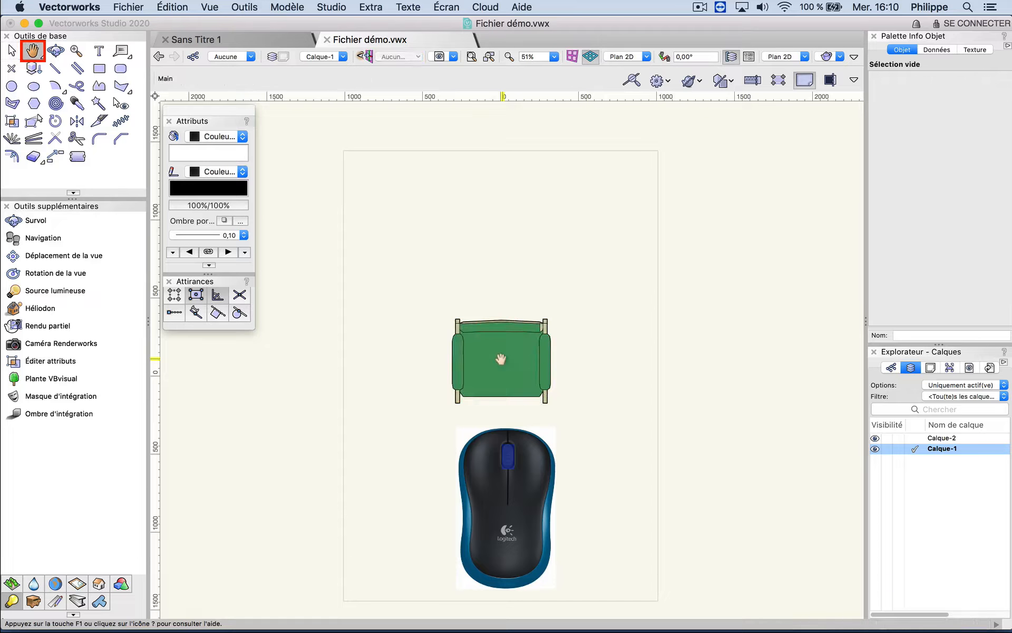
pyautogui.press('space')
pyautogui.press('space')
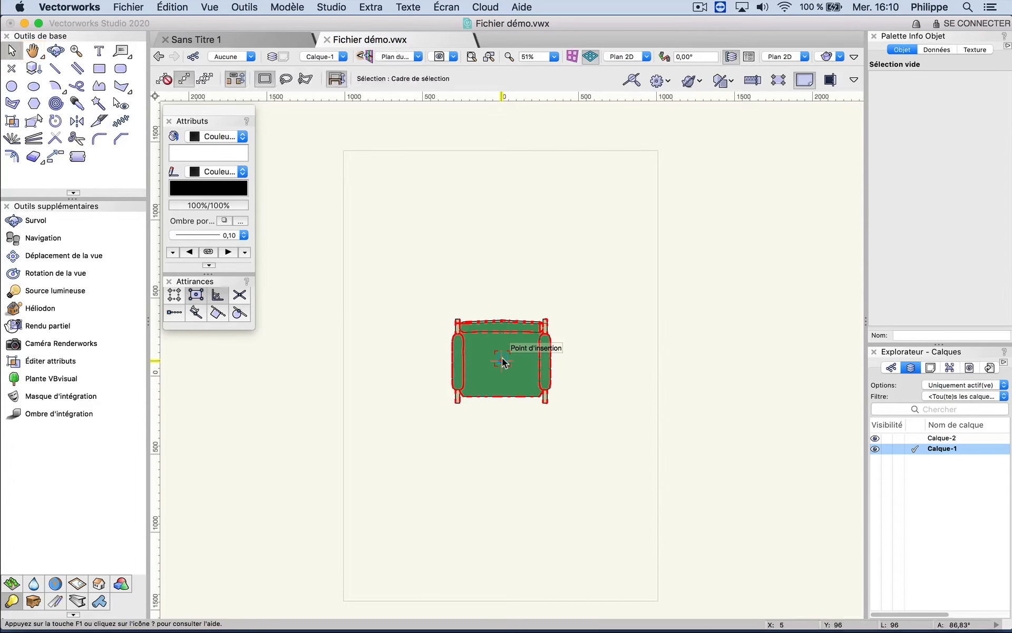
pyautogui.press('space')
pyautogui.moveTo(502, 362)
pyautogui.mouseDown()
pyautogui.moveTo(634, 290)
pyautogui.moveTo(661, 255)
pyautogui.moveTo(447, 215)
pyautogui.moveTo(410, 335)
pyautogui.moveTo(404, 519)
pyautogui.moveTo(681, 344)
pyautogui.moveTo(737, 287)
pyautogui.moveTo(594, 337)
pyautogui.moveTo(543, 324)
pyautogui.mouseUp()
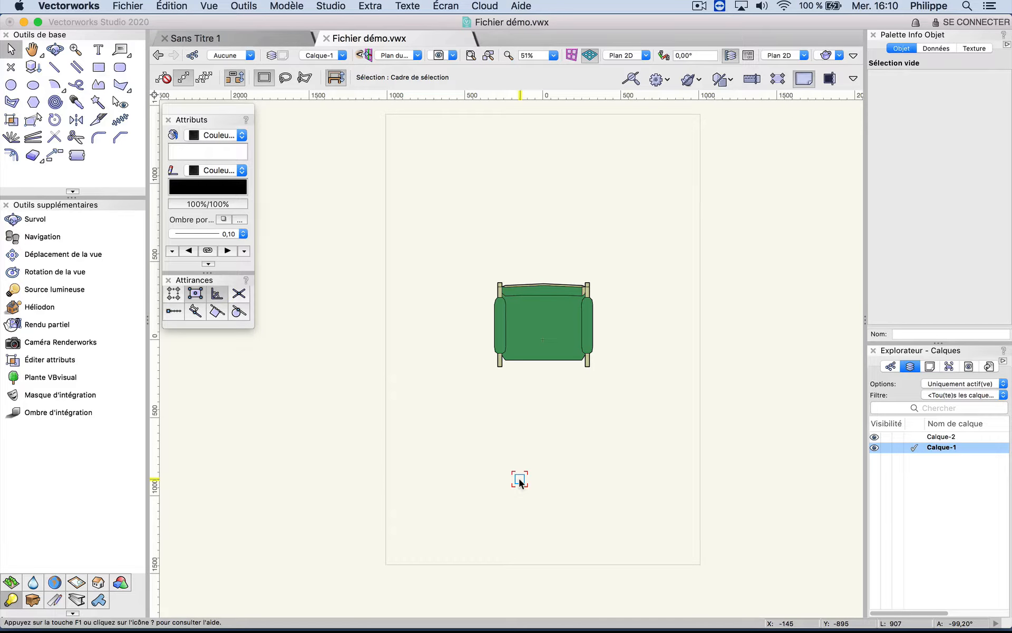
# - Pan the plan slightly down and to the left with the Pan tool and return to the Selection tool
pyautogui.click(32, 50)
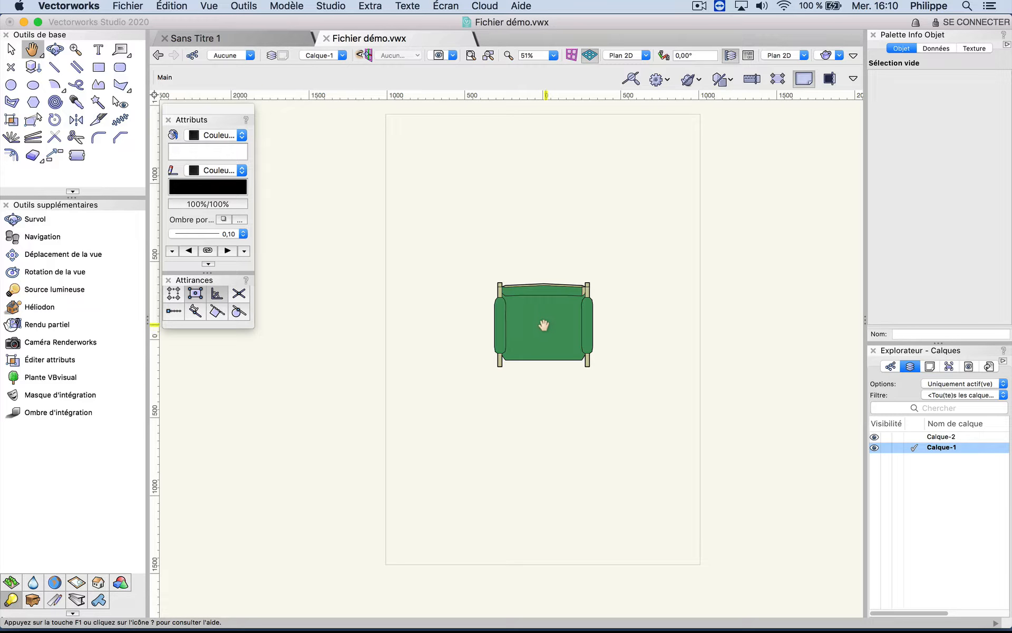
pyautogui.moveTo(544, 325)
pyautogui.mouseDown()
pyautogui.moveTo(544, 196)
pyautogui.moveTo(544, 314)
pyautogui.moveTo(388, 330)
pyautogui.moveTo(575, 321)
pyautogui.moveTo(670, 287)
pyautogui.moveTo(527, 339)
pyautogui.moveTo(506, 332)
pyautogui.moveTo(530, 332)
pyautogui.mouseUp()
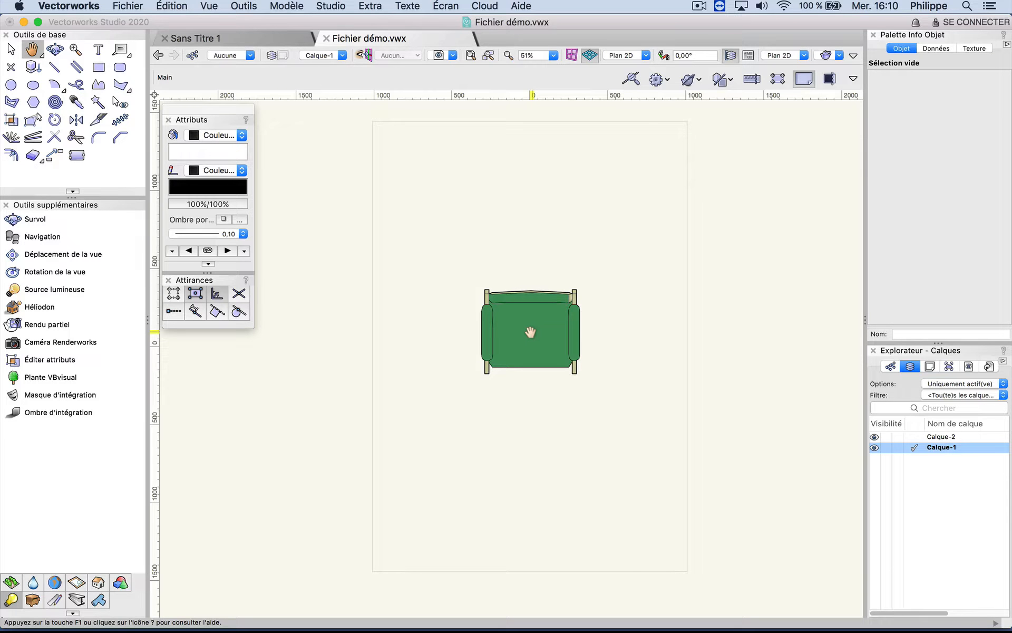
pyautogui.click(10, 49)
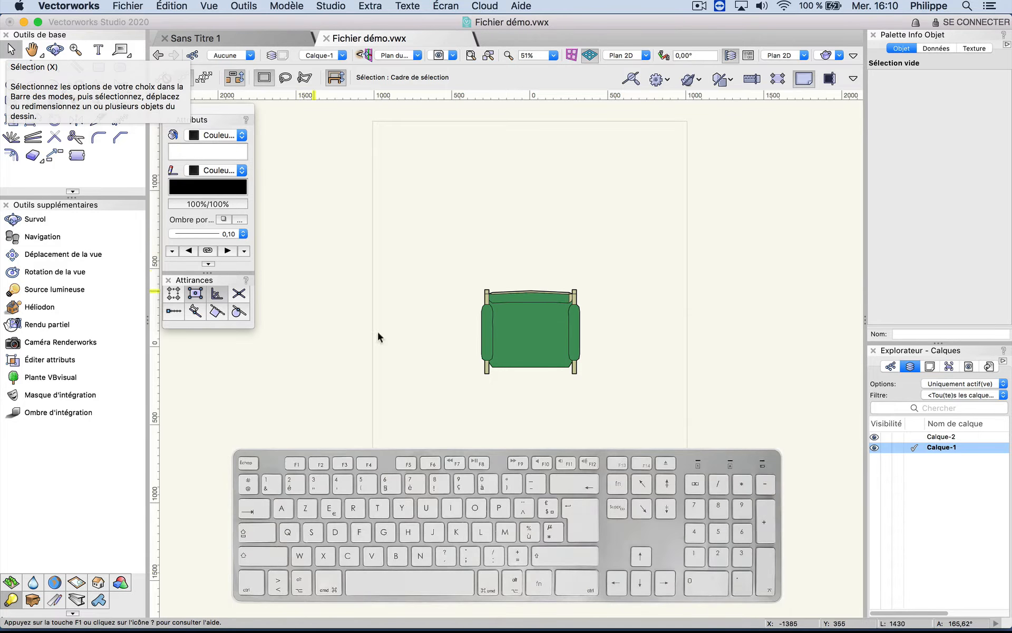
# - Toggle temporary boomerang panning from the Selection tool and shift the plan slightly to the left
pyautogui.press('space')
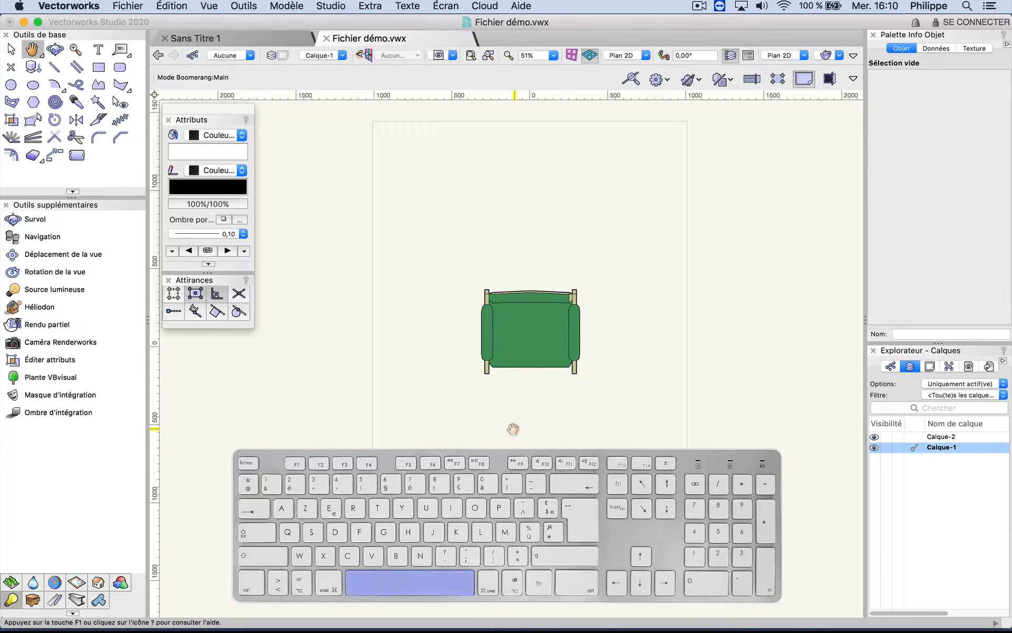
pyautogui.press('space')
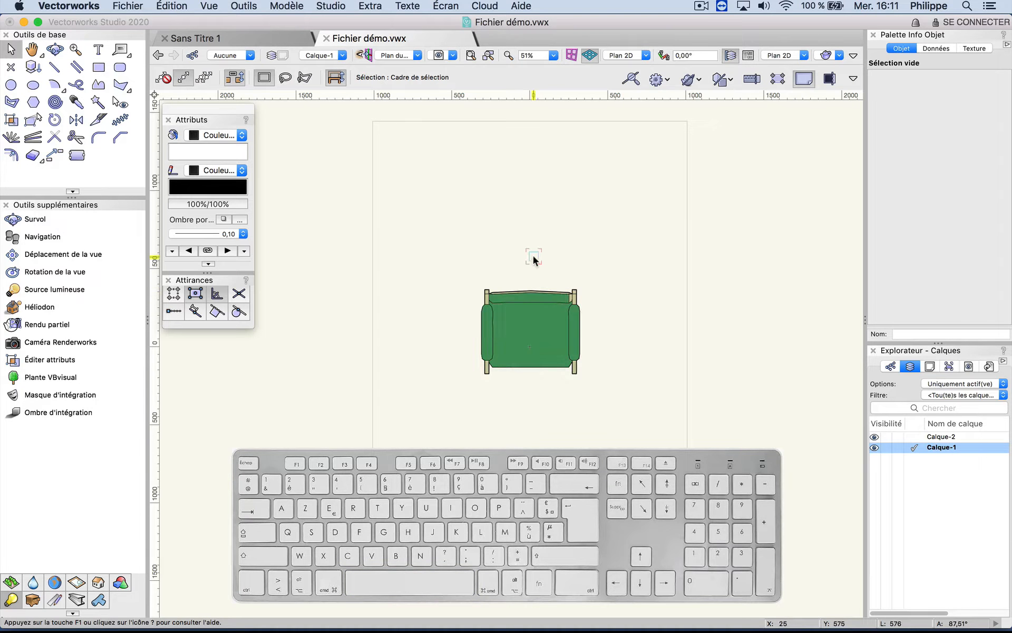
pyautogui.press('space')
pyautogui.press('space')
pyautogui.press('space')
pyautogui.press('space')
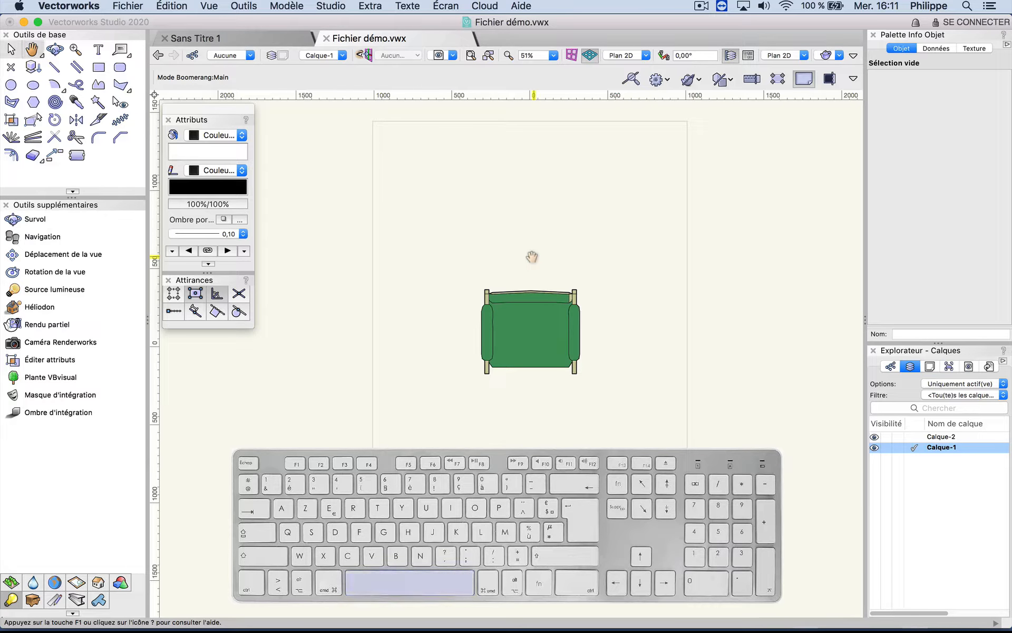
pyautogui.press('space')
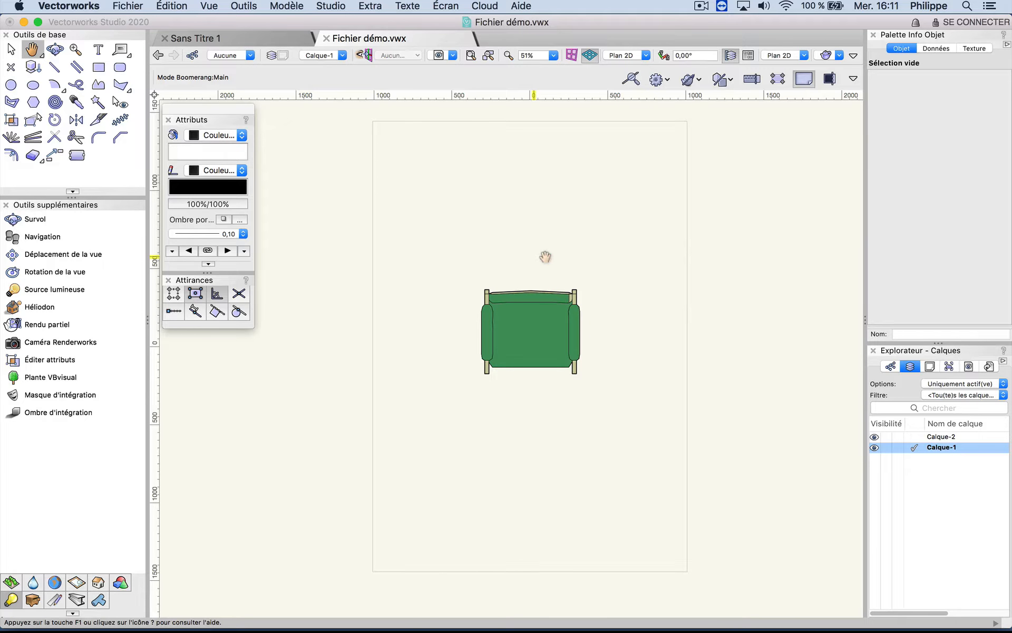
pyautogui.moveTo(542, 253)
pyautogui.mouseDown()
pyautogui.moveTo(628, 256)
pyautogui.moveTo(468, 187)
pyautogui.moveTo(434, 312)
pyautogui.moveTo(574, 303)
pyautogui.moveTo(520, 251)
pyautogui.mouseUp()
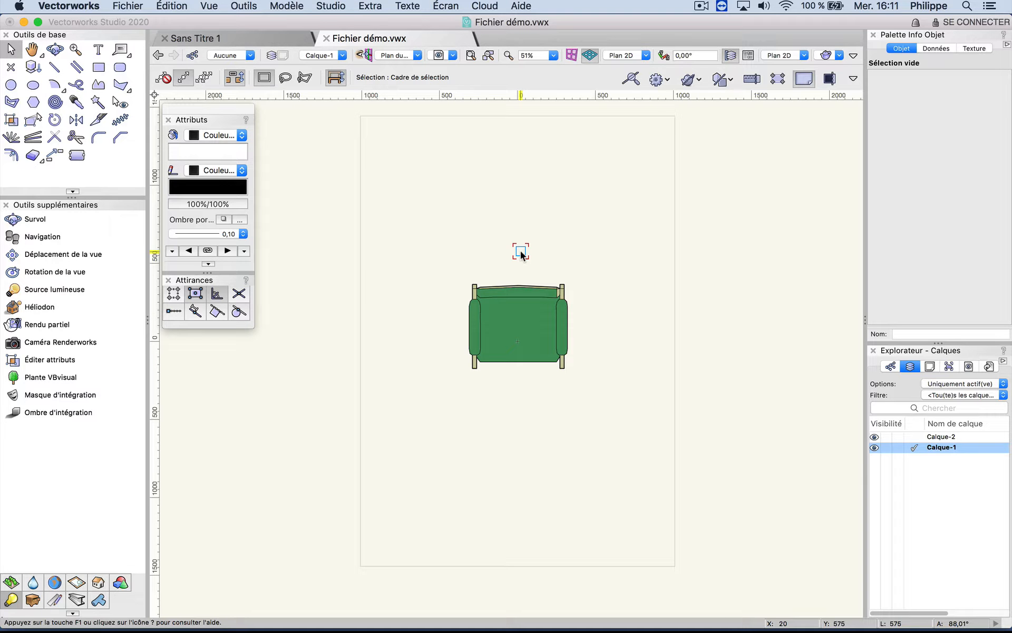
# - Start a vertex-by-vertex polygon around the chair, placing four vertices above, beside and below it
pyautogui.click(121, 85)
pyautogui.click(386, 256)
pyautogui.click(543, 167)
pyautogui.click(662, 318)
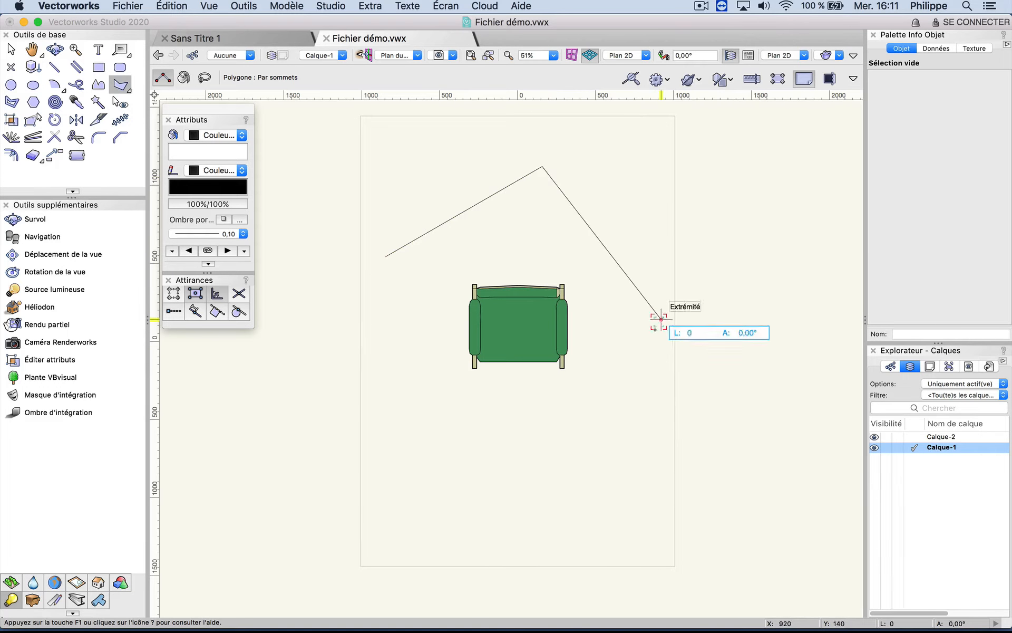
pyautogui.click(581, 457)
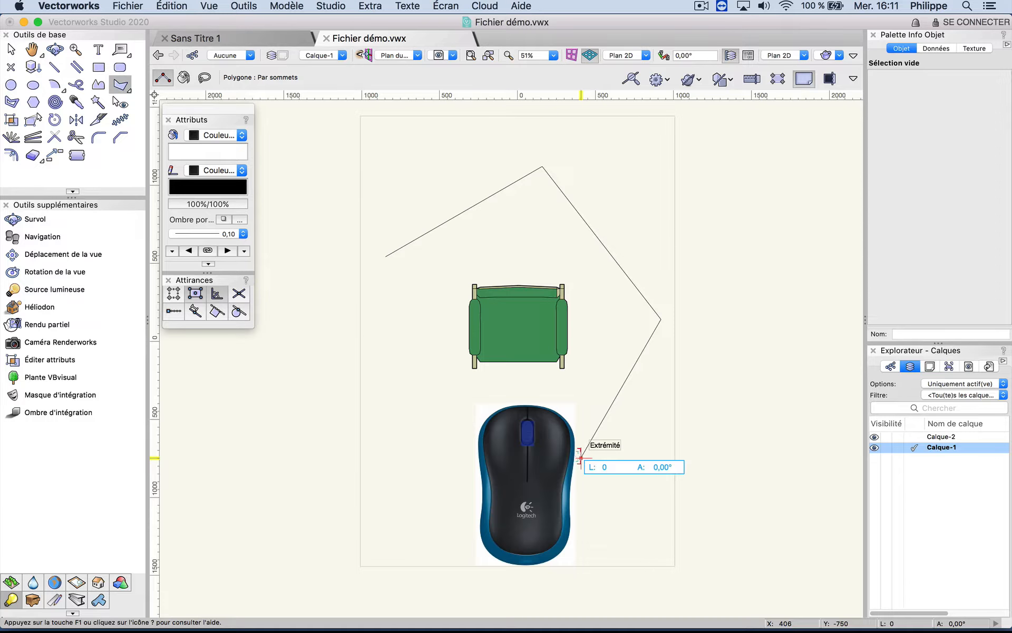
# - Pan the plan twice while the polygon is still being drawn, and abandon the polygon for the Selection tool
pyautogui.press('h')
pyautogui.moveTo(575, 452)
pyautogui.mouseDown()
pyautogui.moveTo(477, 278)
pyautogui.moveTo(487, 472)
pyautogui.moveTo(669, 459)
pyautogui.moveTo(601, 432)
pyautogui.moveTo(563, 437)
pyautogui.mouseUp()
pyautogui.press('space')
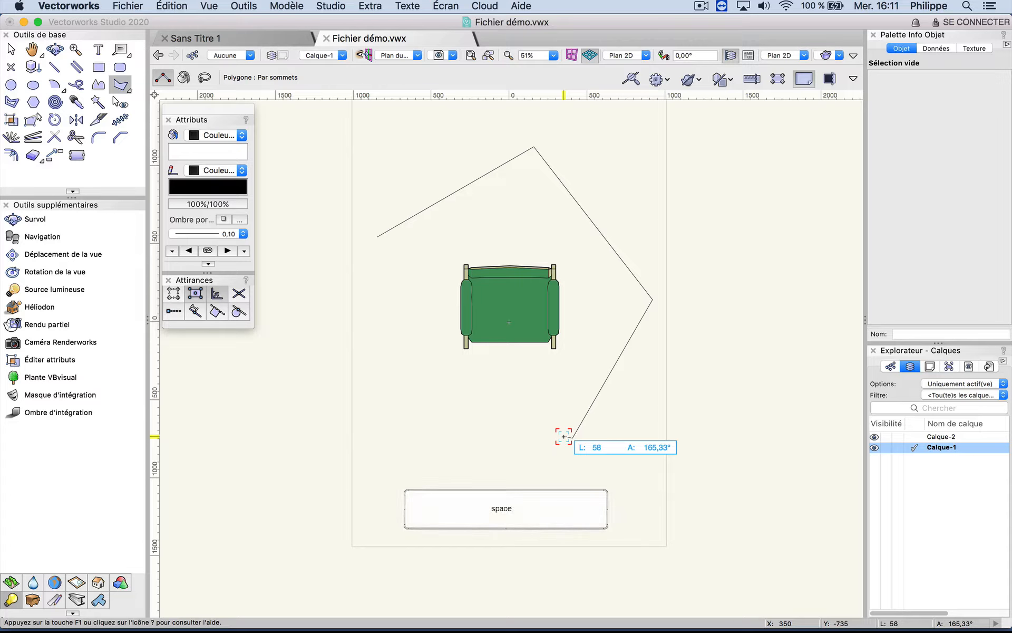
pyautogui.press('space')
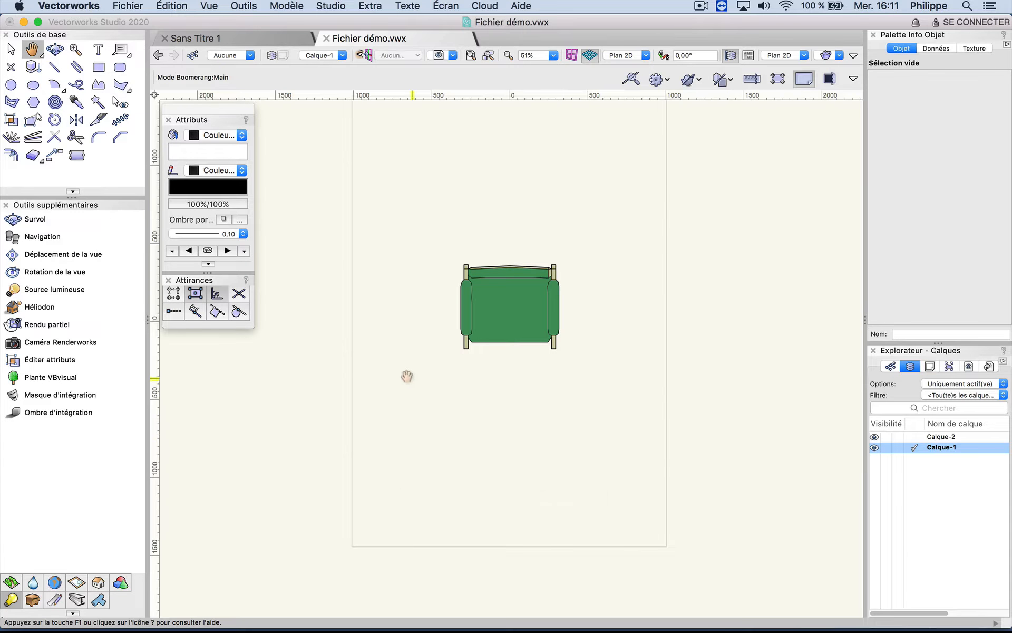
pyautogui.moveTo(406, 376)
pyautogui.mouseDown()
pyautogui.moveTo(501, 312)
pyautogui.moveTo(429, 411)
pyautogui.moveTo(449, 375)
pyautogui.moveTo(391, 395)
pyautogui.mouseUp()
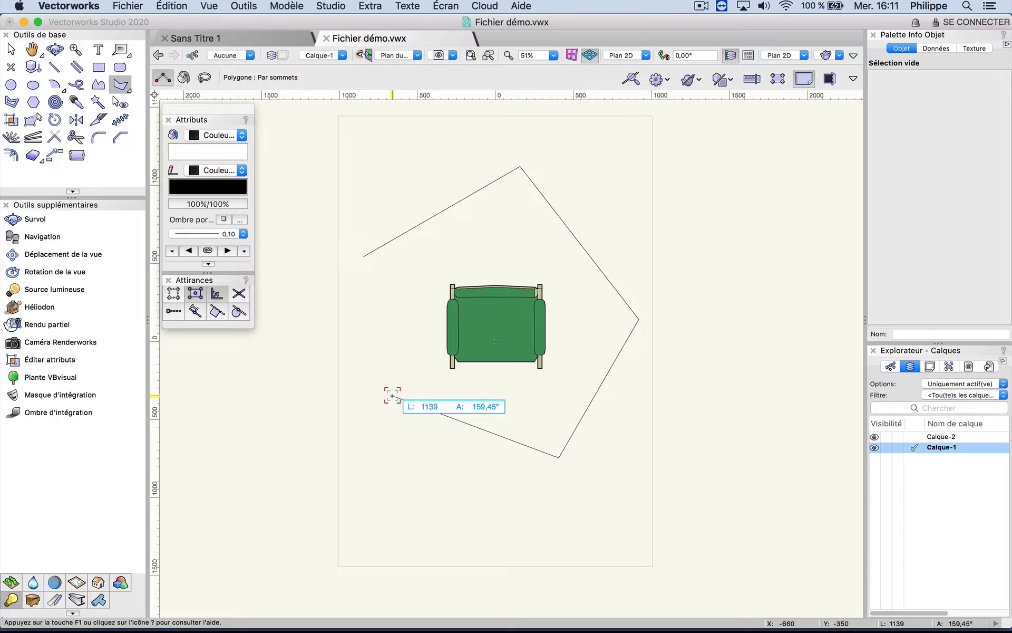
pyautogui.press('x')
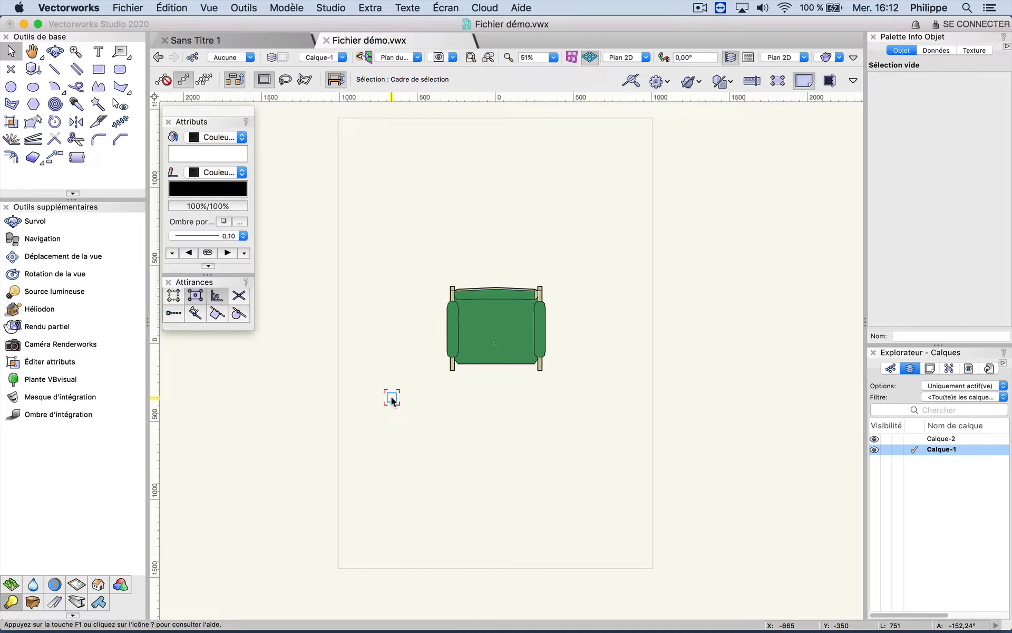
# - Check the preset zoom percentages without choosing one, and zoom in and out around the centre of the chair
pyautogui.click(554, 57)
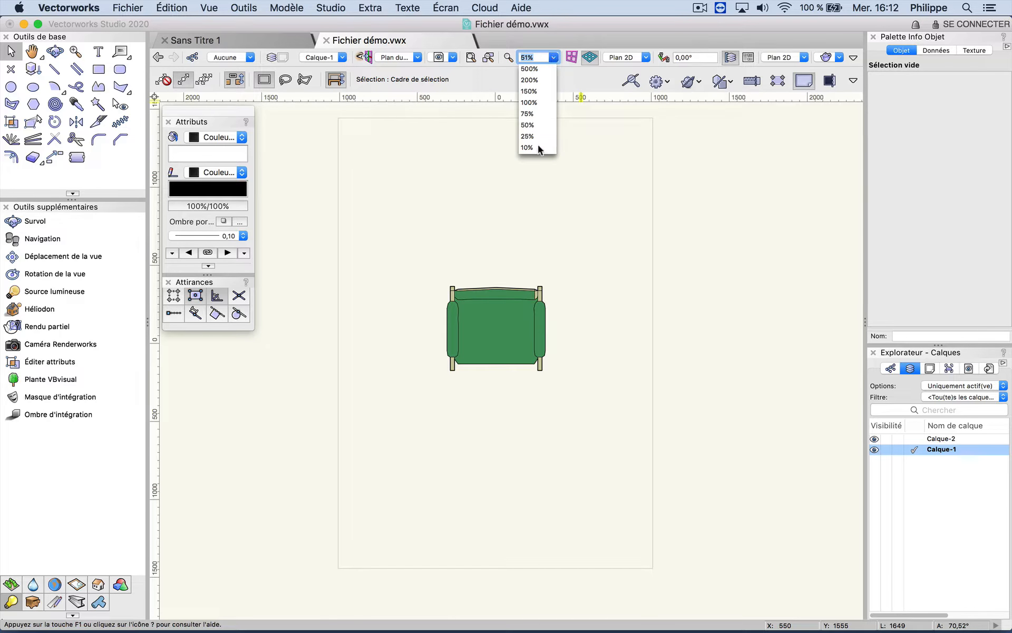
pyautogui.click(538, 177)
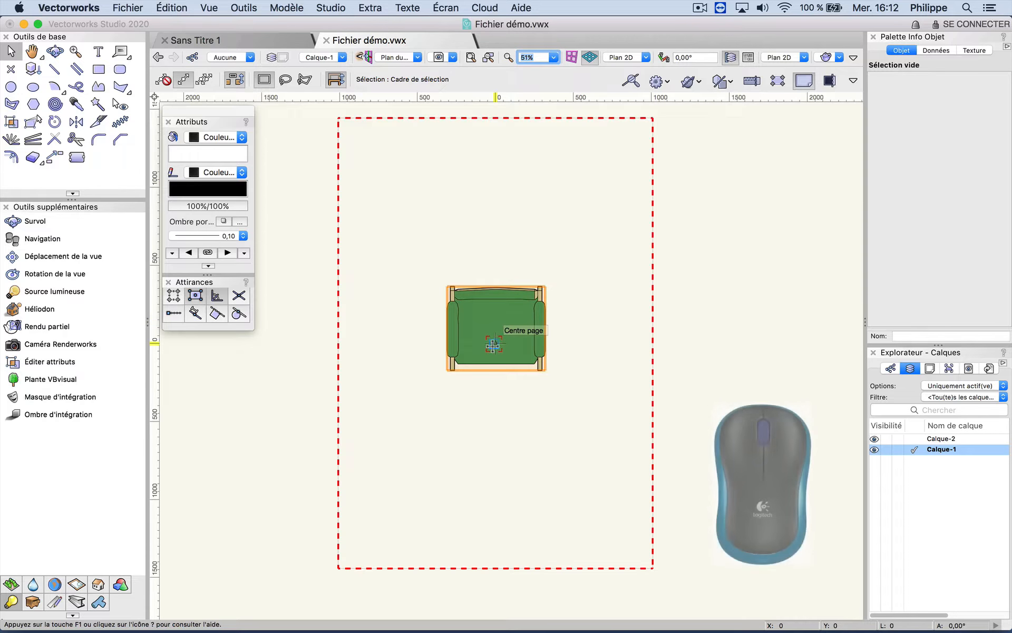
pyautogui.scroll(5, 495, 340)
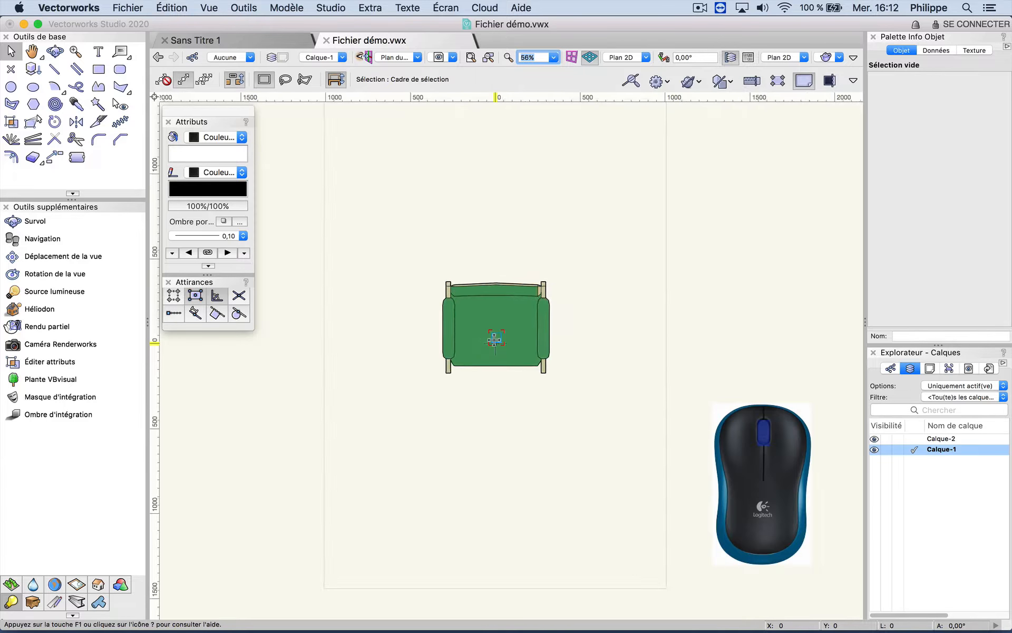
pyautogui.scroll(-3, 494, 340)
pyautogui.scroll(2, 494, 340)
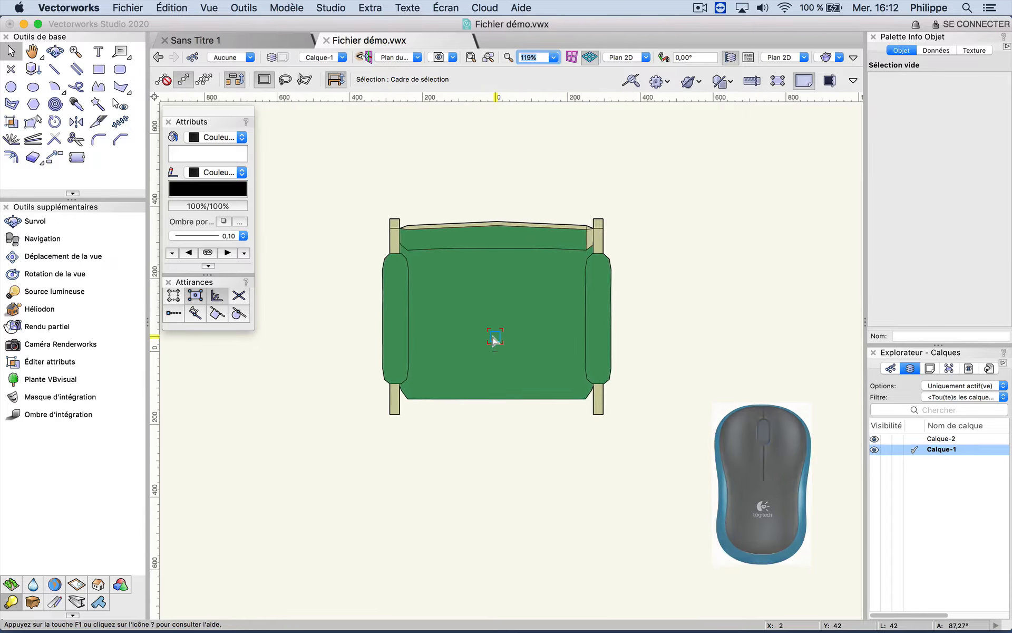
pyautogui.scroll(-4, 495, 340)
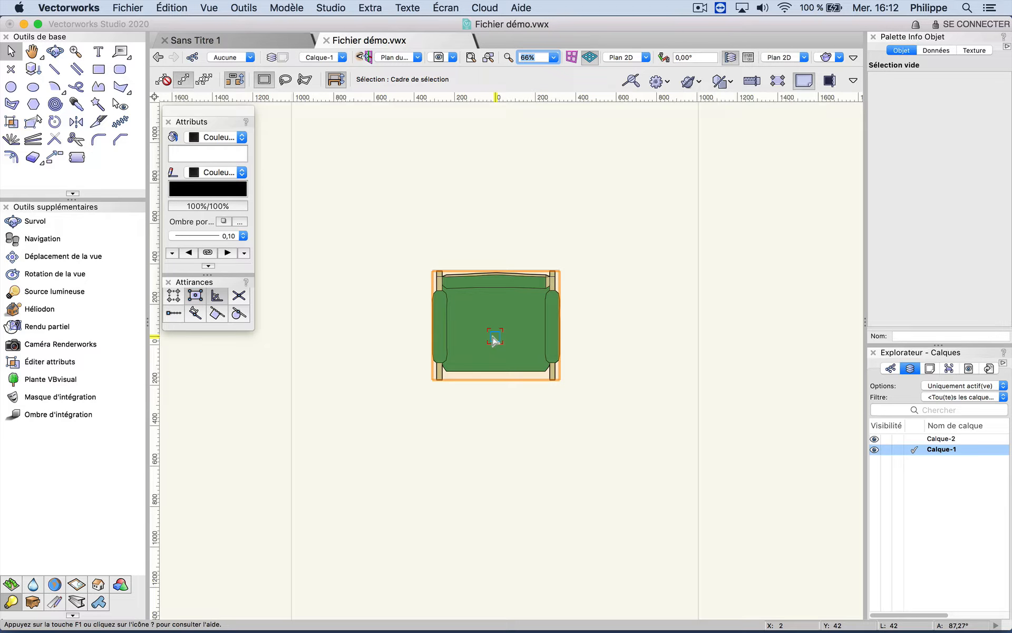
# - Zoom in on the chair by framing it with the Zoom tool in marquee mode
pyautogui.click(77, 51)
pyautogui.click(164, 79)
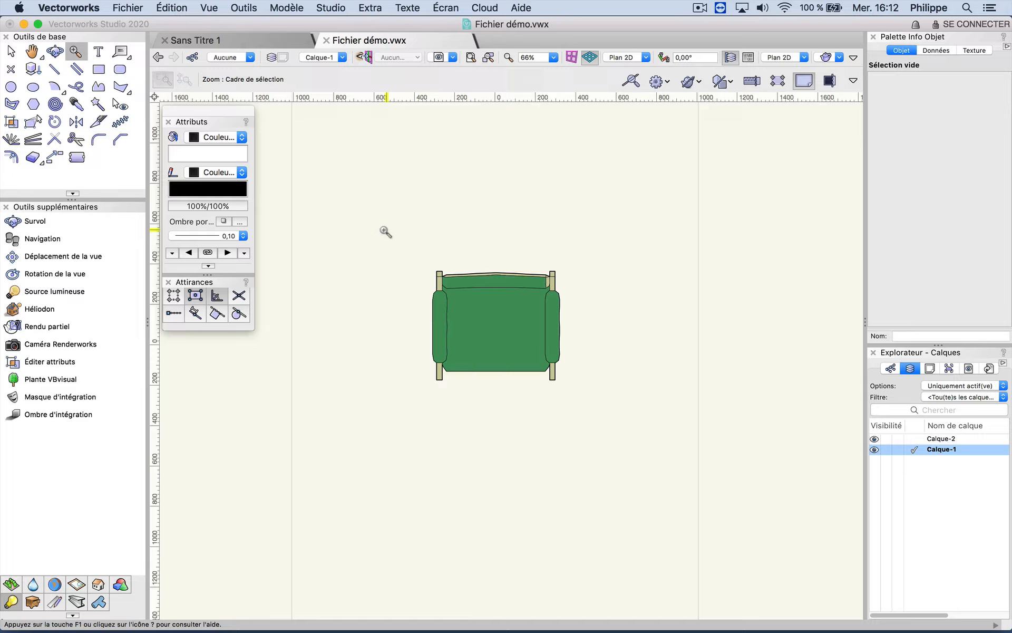
pyautogui.moveTo(386, 230); pyautogui.dragTo(609, 421)
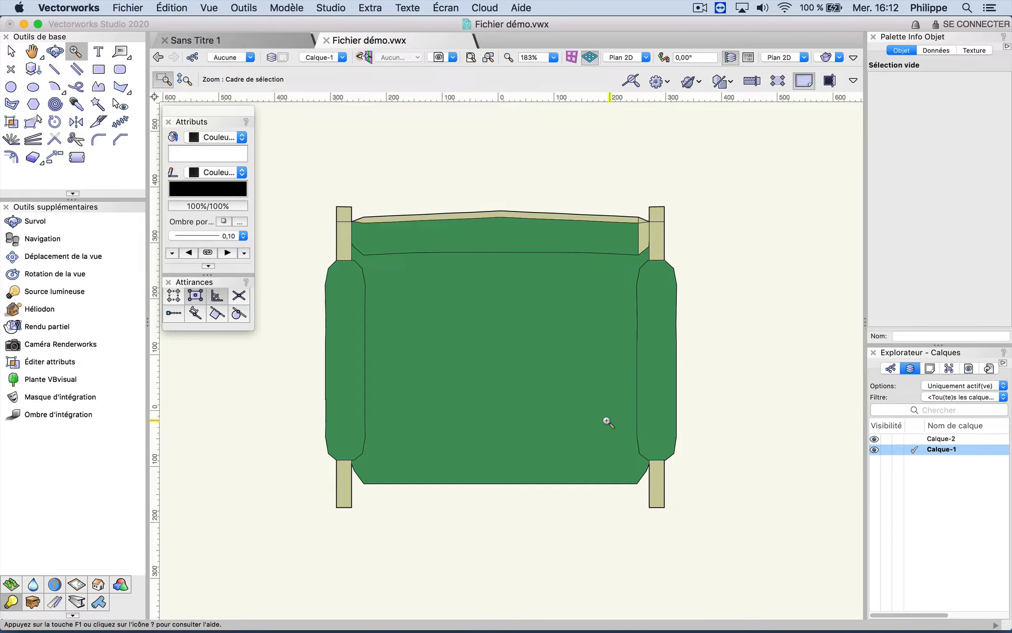
# - Zoom out from the chair with a reverse marquee, and try zooming interactively with the Zoom tool's dynamic mode
pyautogui.press('alt')
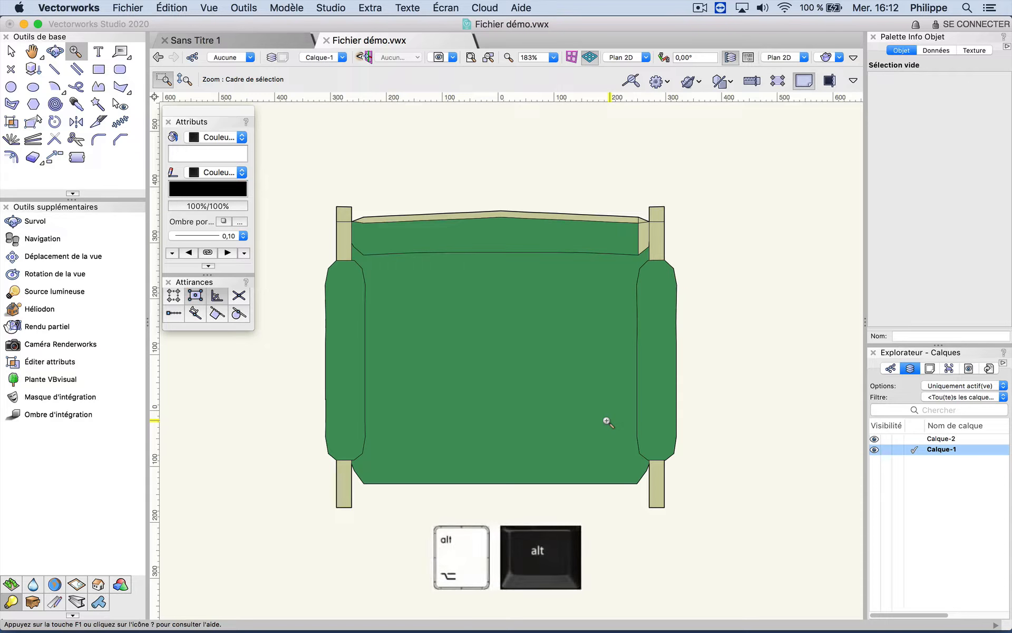
pyautogui.keyDown('alt'); pyautogui.moveTo(285, 159); pyautogui.dragTo(709, 570); pyautogui.keyUp('alt')
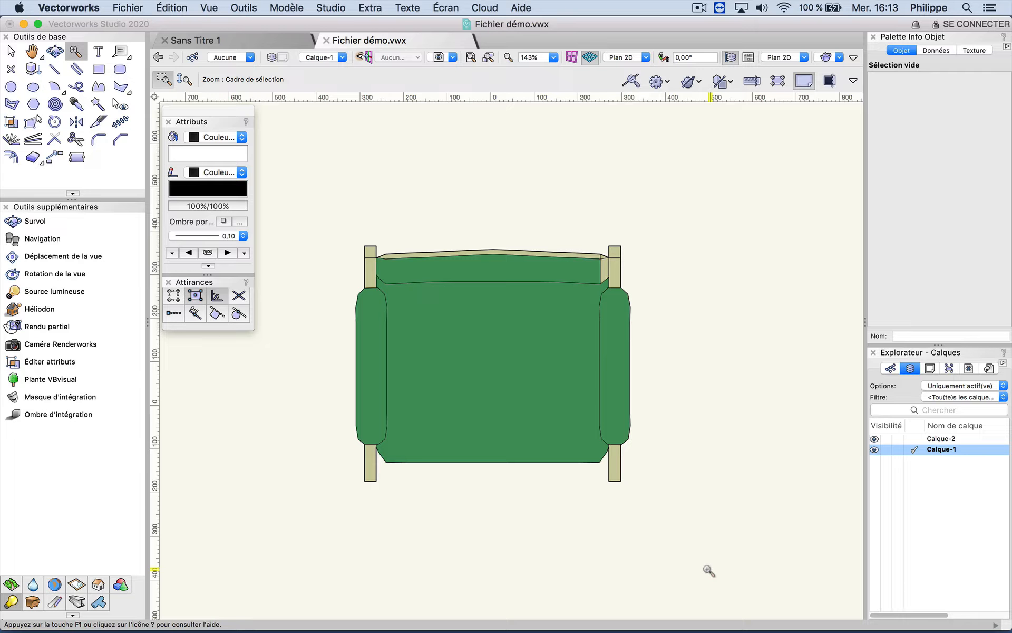
pyautogui.click(179, 80)
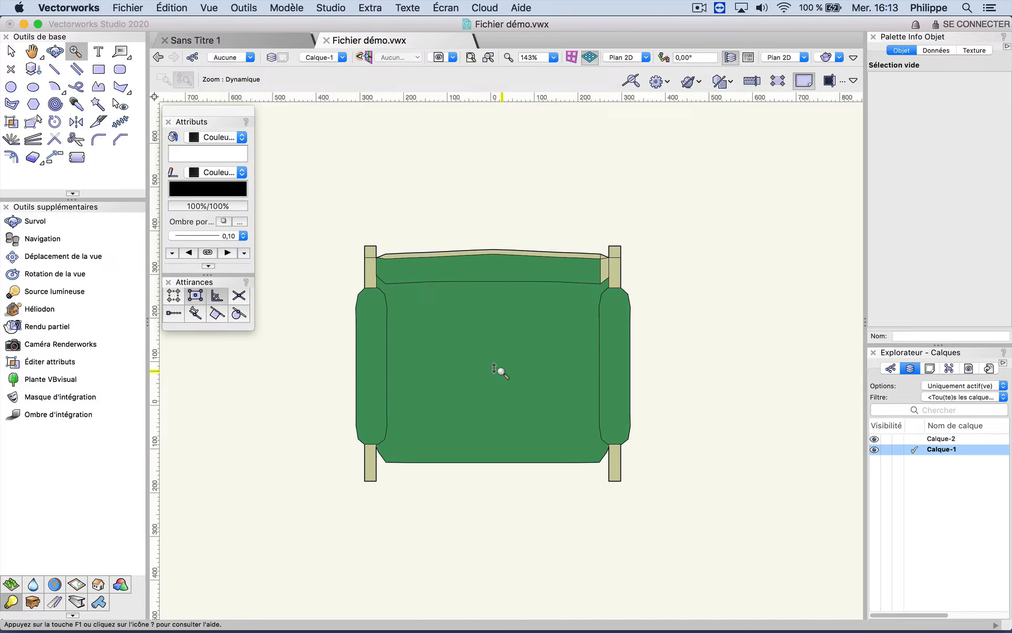
pyautogui.moveTo(495, 369)
pyautogui.mouseDown()
pyautogui.moveTo(497, 344)
pyautogui.moveTo(490, 385)
pyautogui.moveTo(490, 353)
pyautogui.moveTo(499, 389)
pyautogui.moveTo(495, 353)
pyautogui.moveTo(494, 379)
pyautogui.mouseUp()
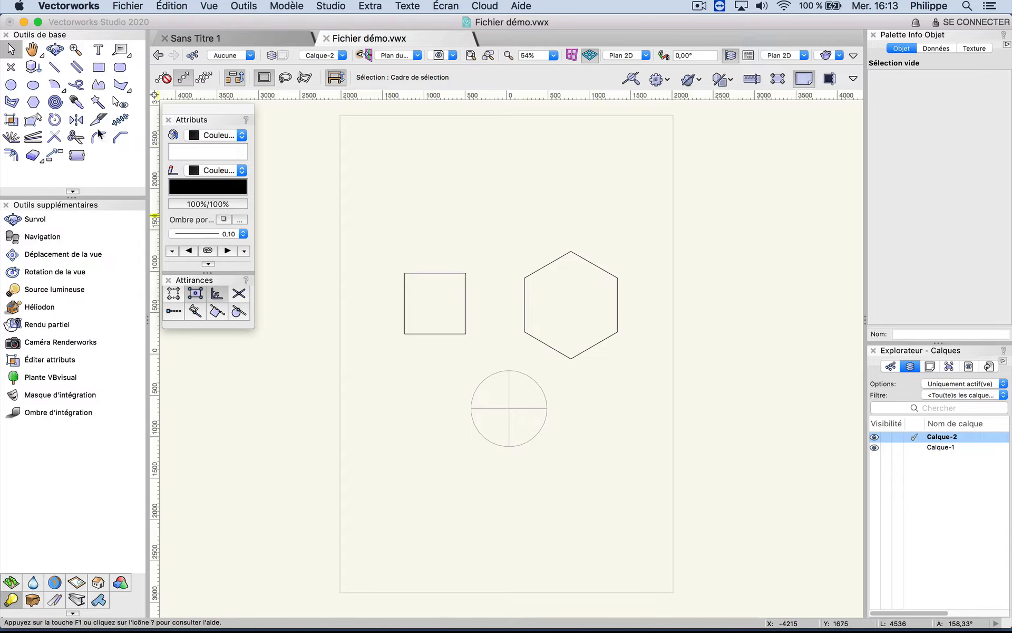
# - Orbit the three solids around the page centre with the Flyover tool, in its mode that rotates about a given centre
pyautogui.click(55, 50)
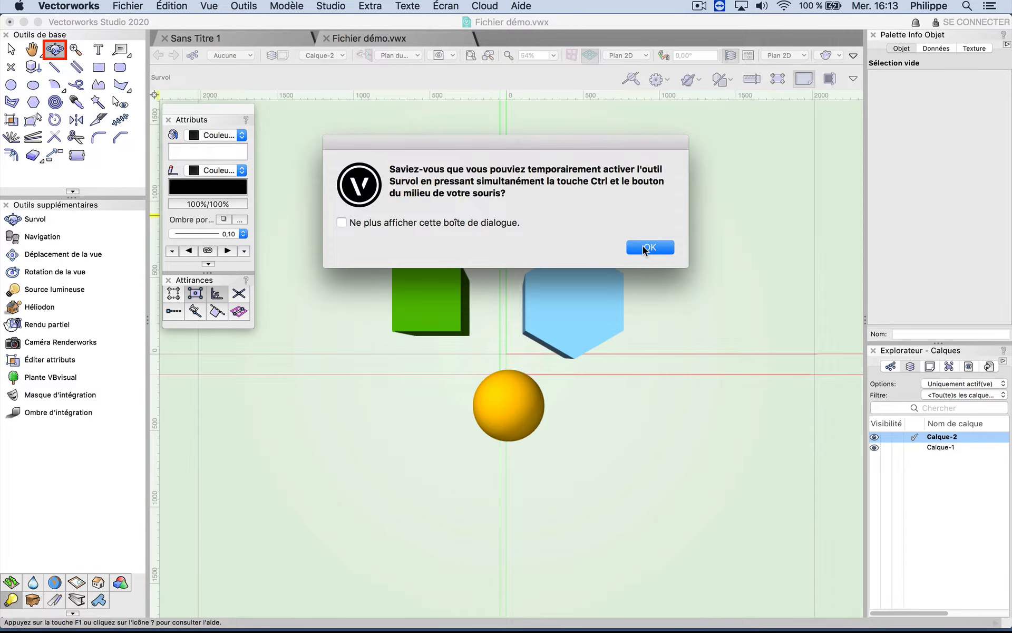
pyautogui.click(649, 247)
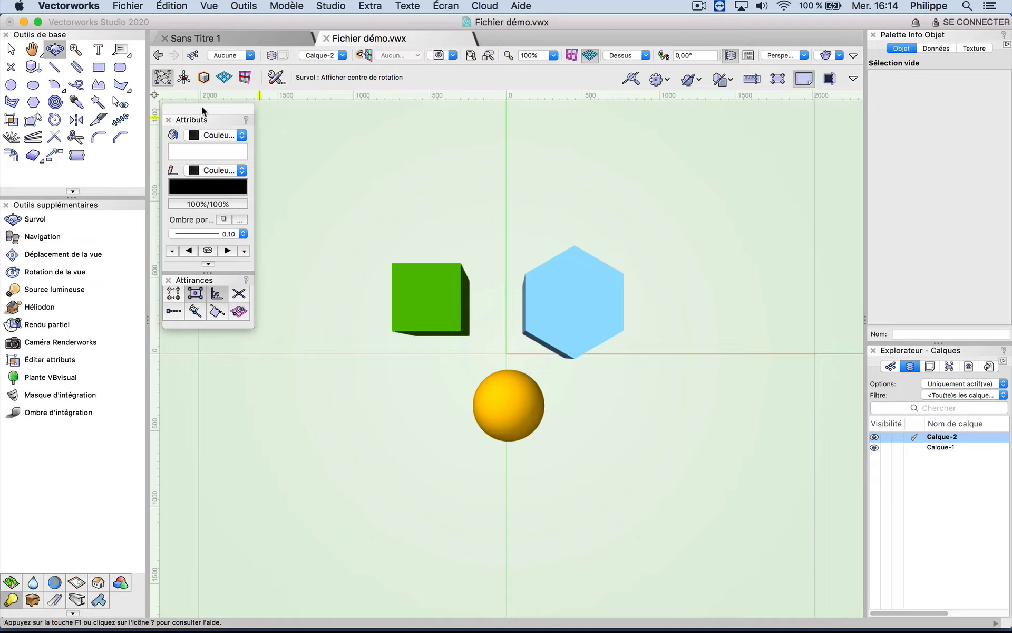
pyautogui.click(183, 80)
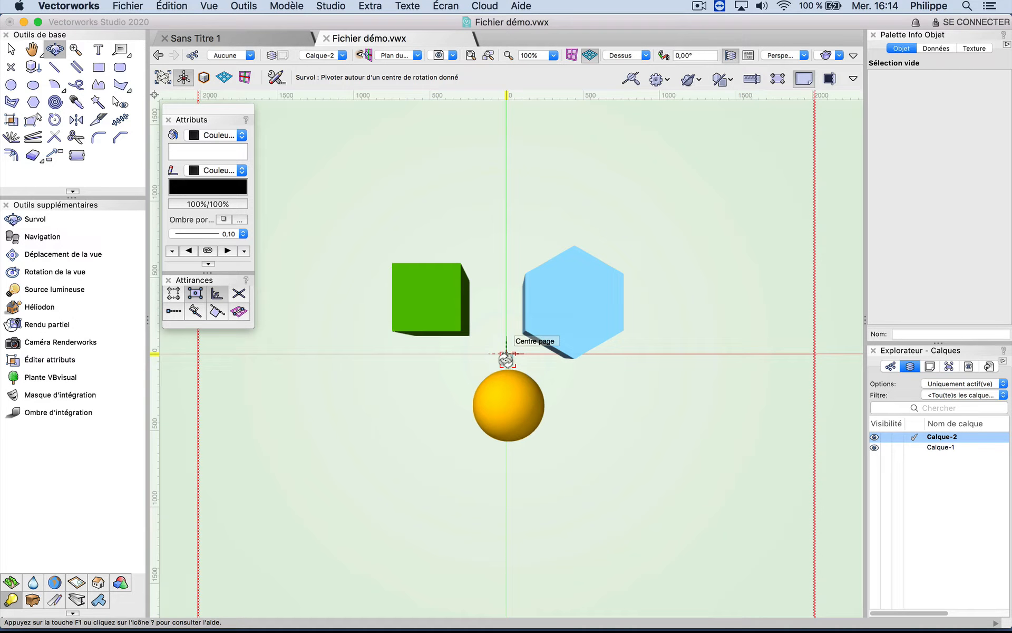
pyautogui.moveTo(507, 360); pyautogui.dragTo(511, 154)
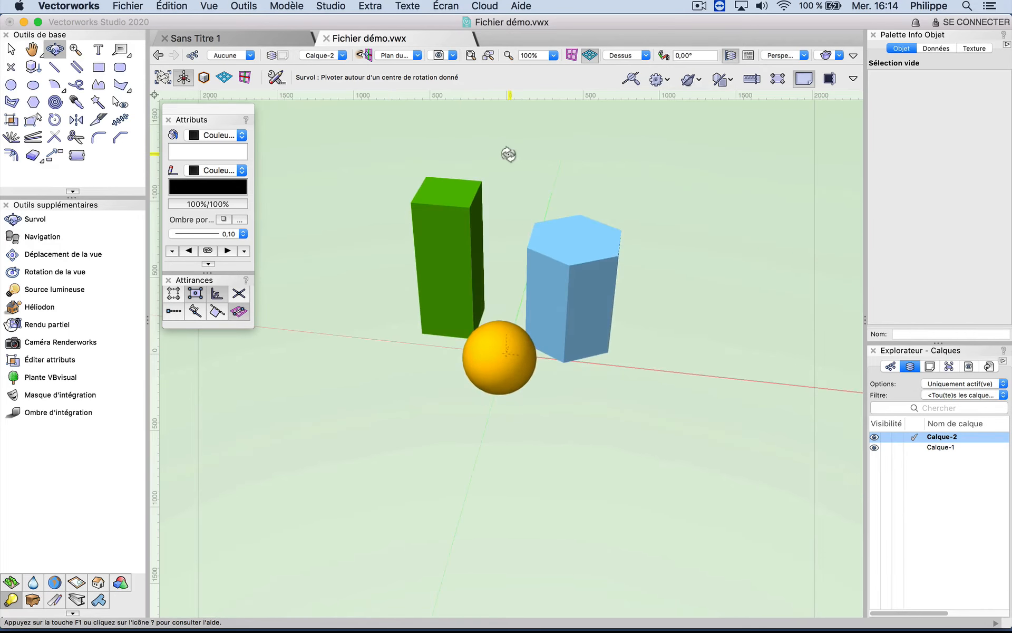
pyautogui.moveTo(502, 267); pyautogui.dragTo(503, 226)
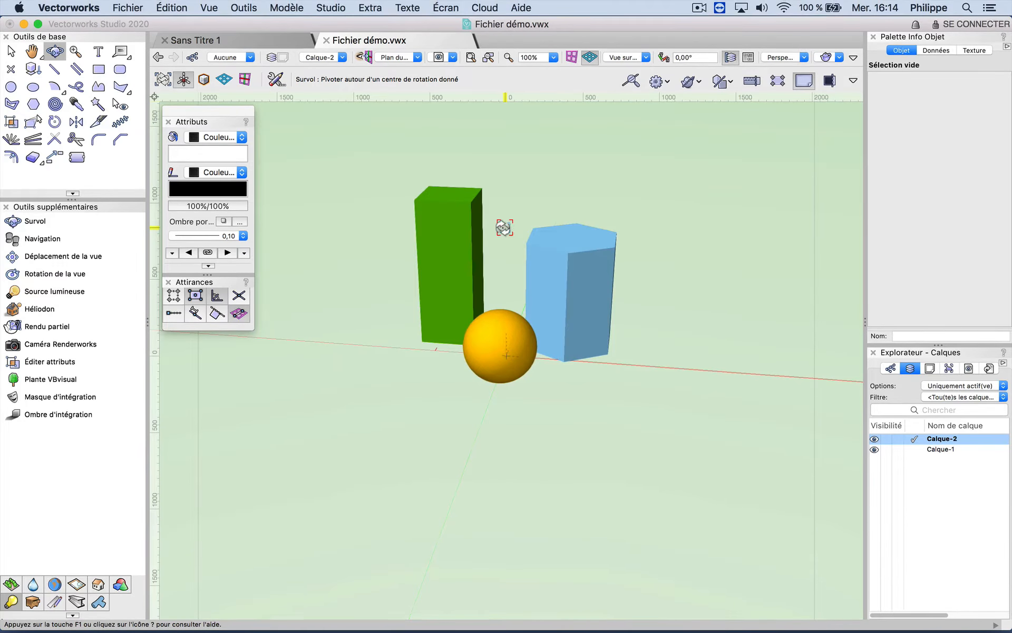
# - Reactivate the Flyover tool, dismiss its tip, try temporary panning, and orbit the solids to a lower viewing angle
pyautogui.press('x')
pyautogui.click(56, 54)
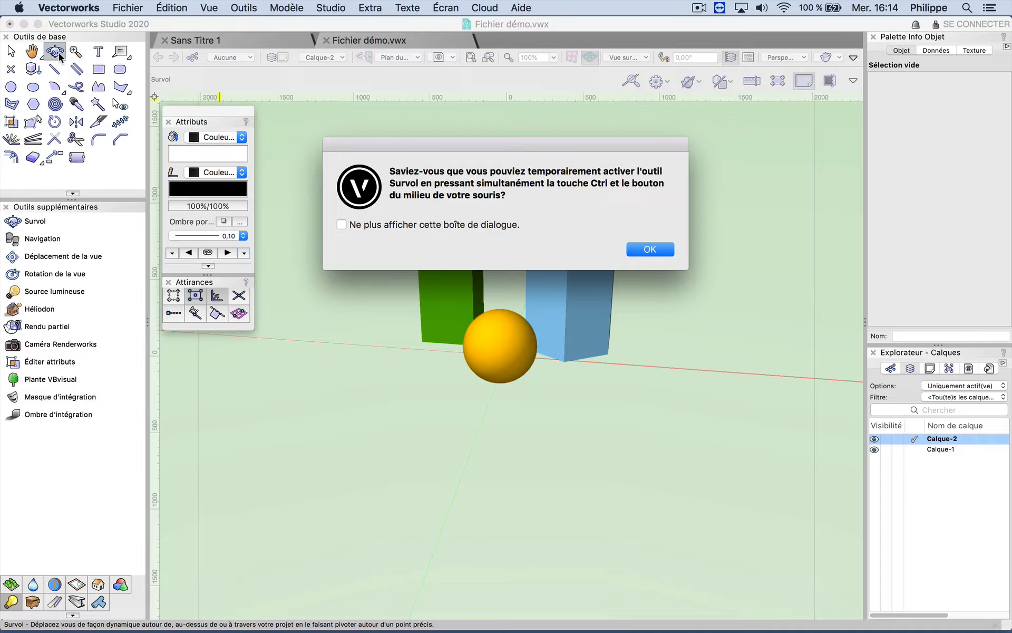
pyautogui.click(652, 253)
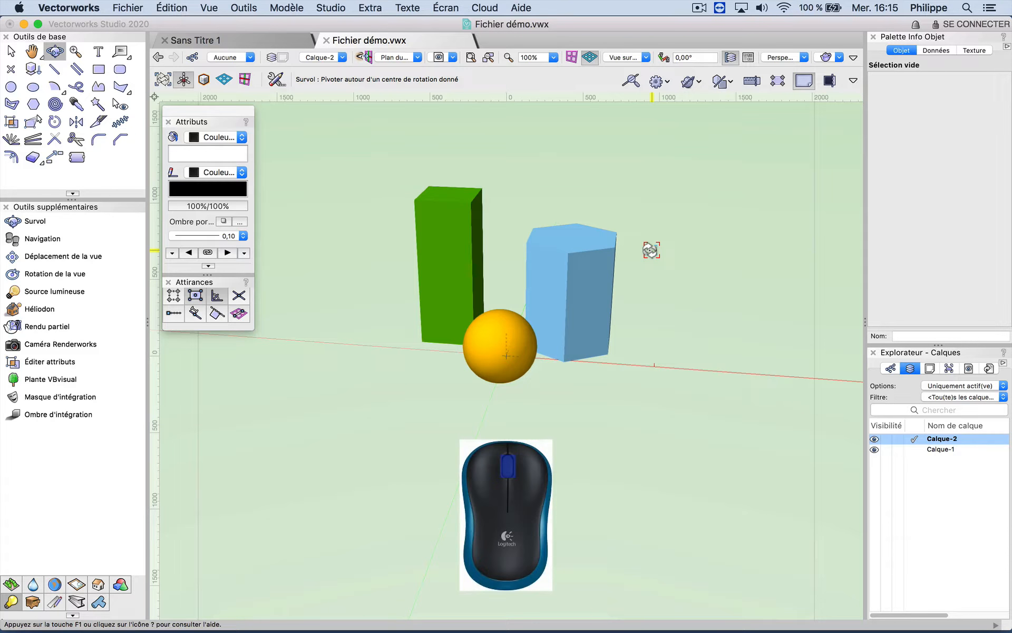
pyautogui.press('h')
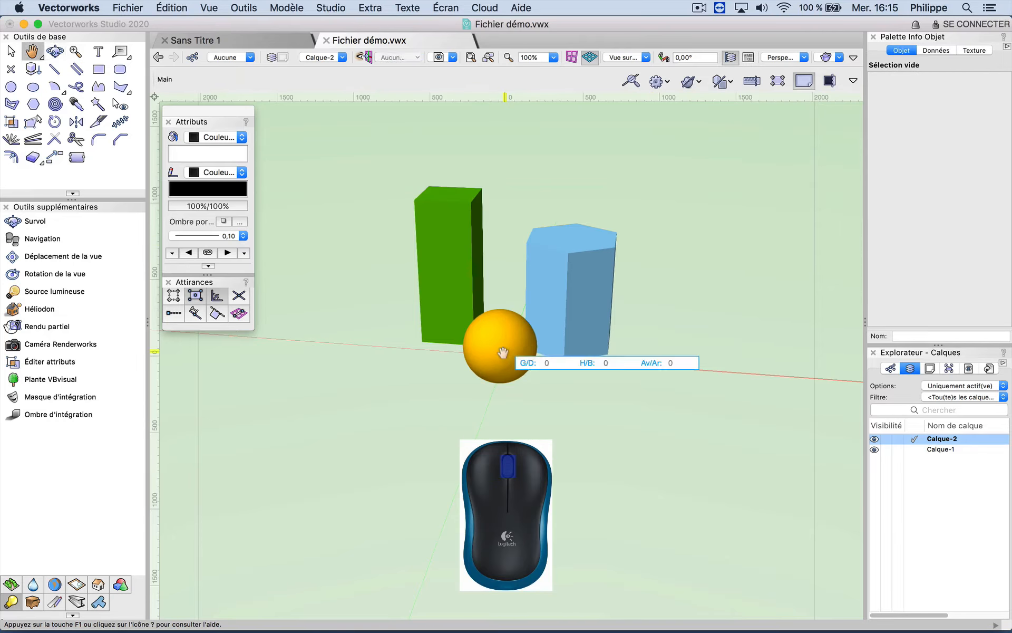
pyautogui.hotkey('shift', 'c')
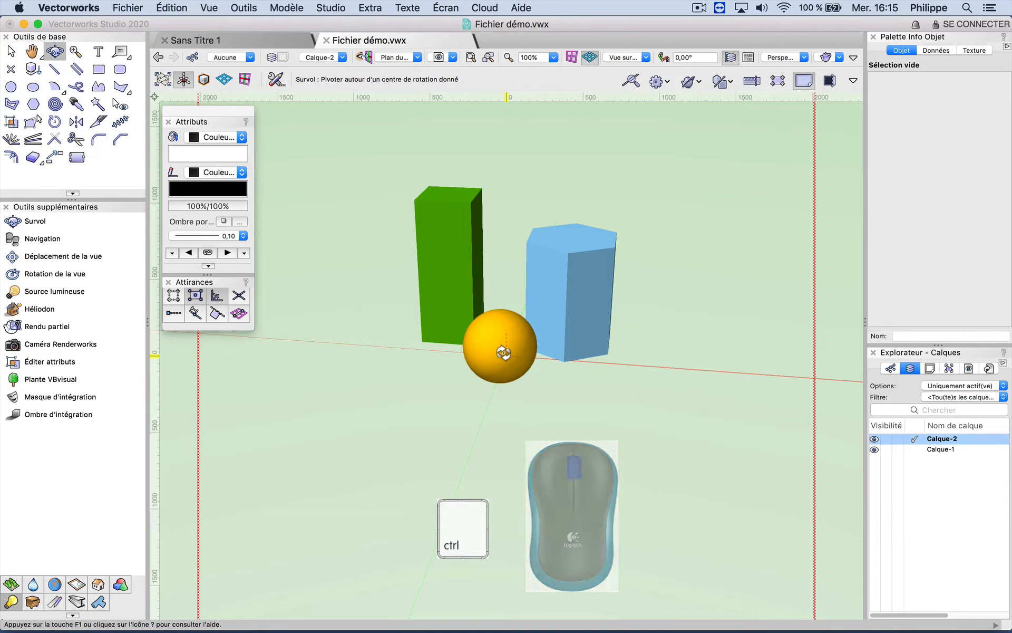
pyautogui.moveTo(500, 349); pyautogui.dragTo(508, 310)
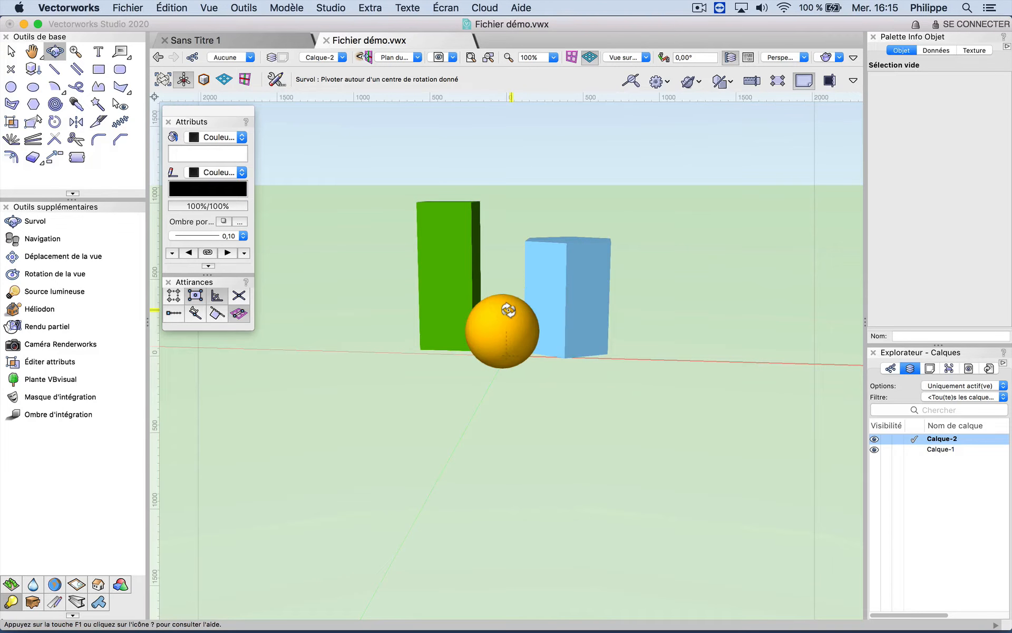
# - Switch from Plan 2D to the Orthogonale projection and show the three solids in the Iso droite view
pyautogui.press('super+5')
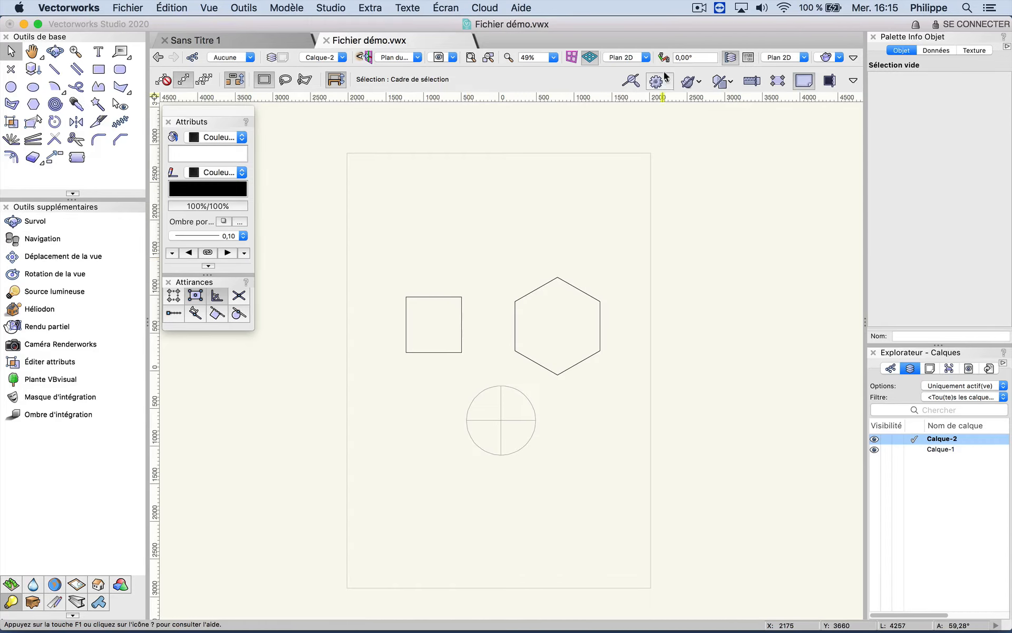
pyautogui.click(779, 58)
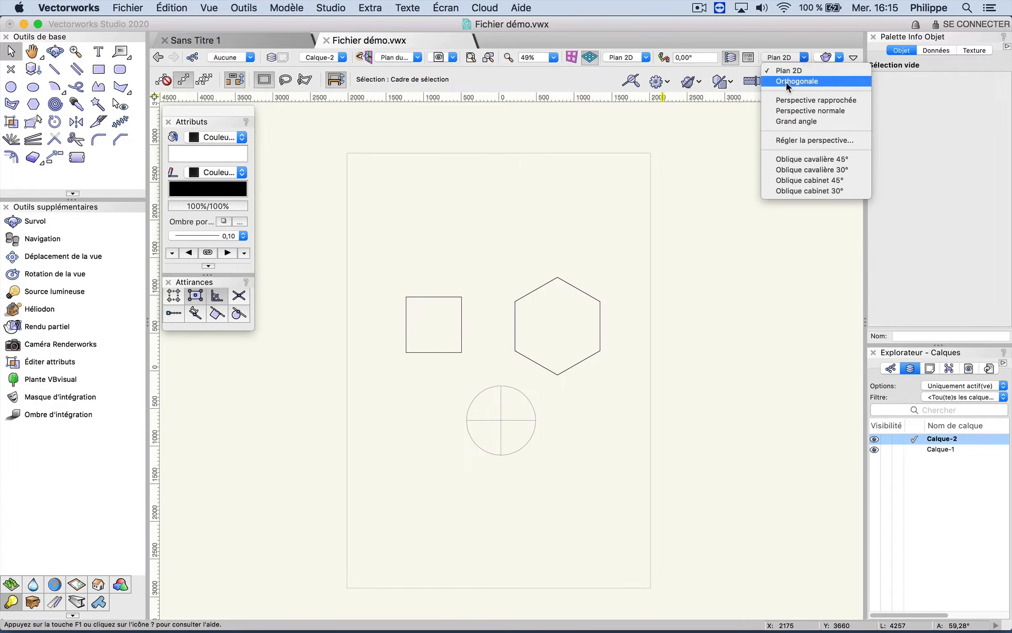
pyautogui.click(787, 82)
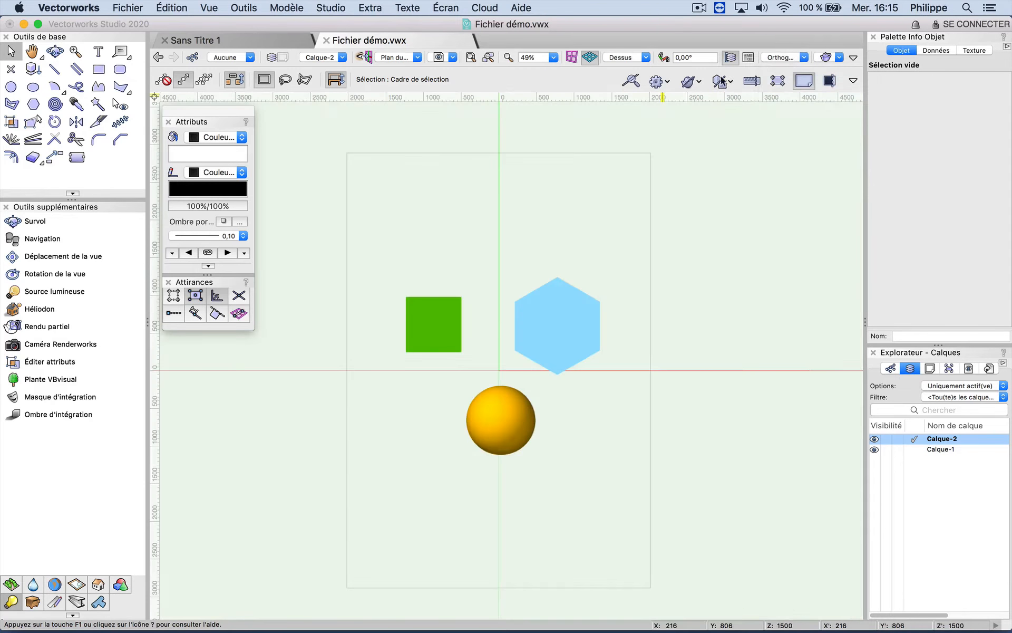
pyautogui.click(622, 57)
pyautogui.click(669, 189)
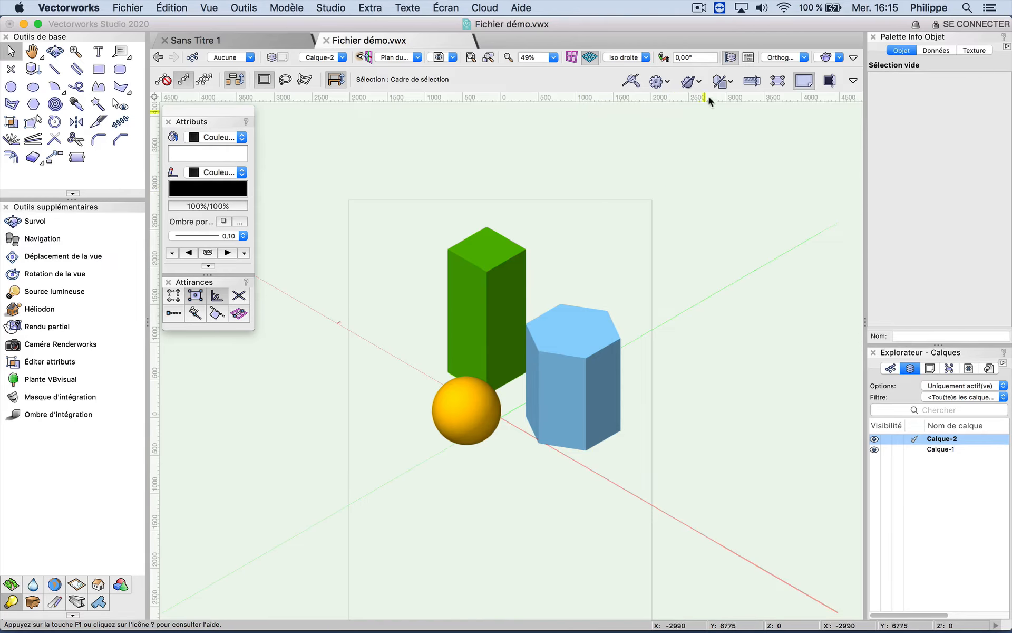
# - Compare the Perspective rapprochée, Perspective normale and Grand angle projections on the solids, and settle on Perspective rapprochée
pyautogui.click(781, 57)
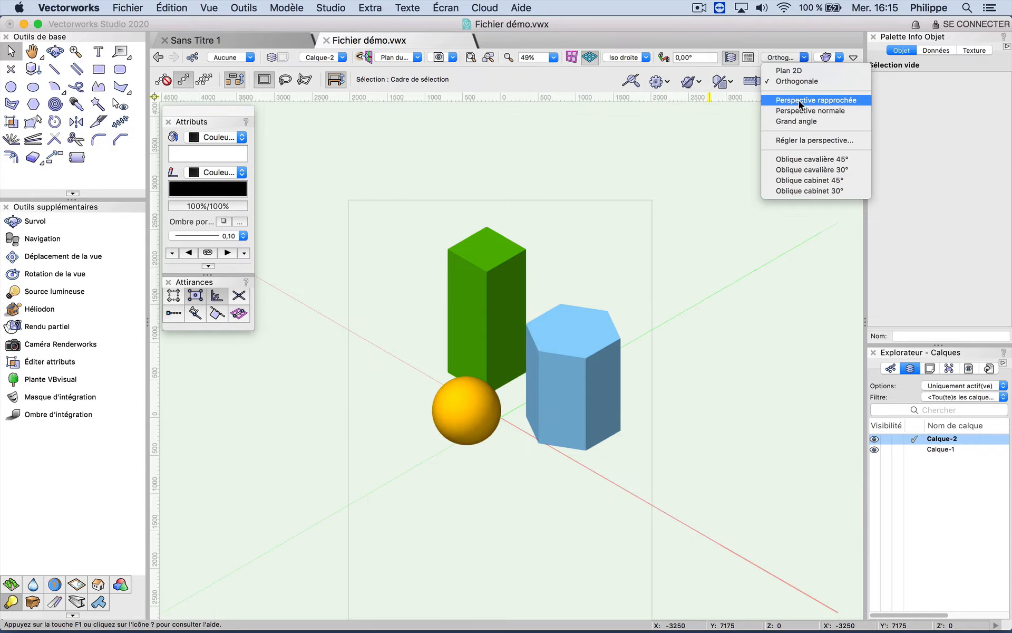
pyautogui.click(798, 100)
pyautogui.click(783, 57)
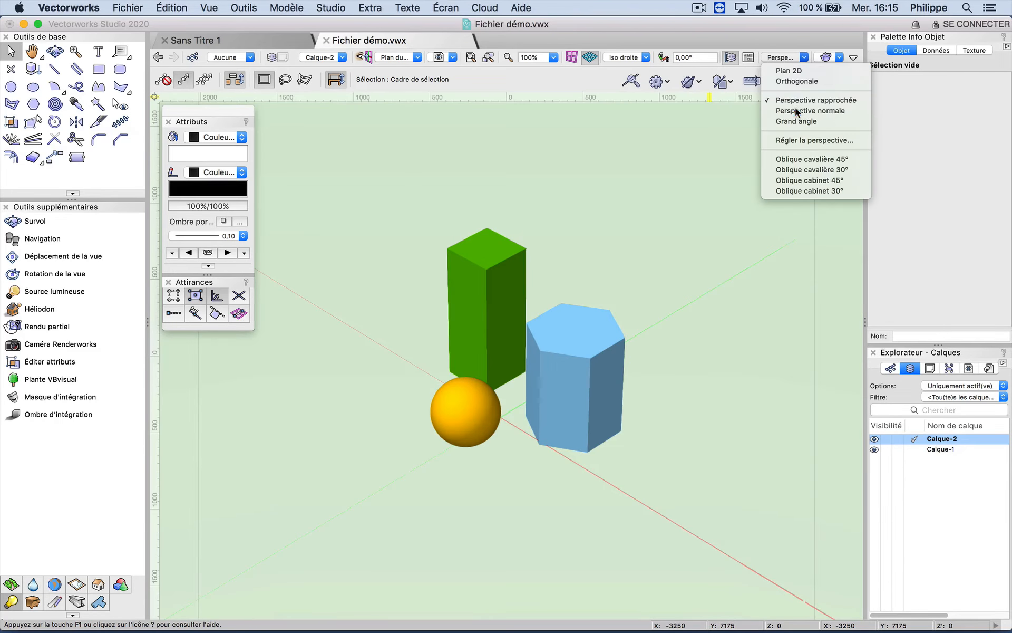
pyautogui.click(796, 111)
pyautogui.click(782, 55)
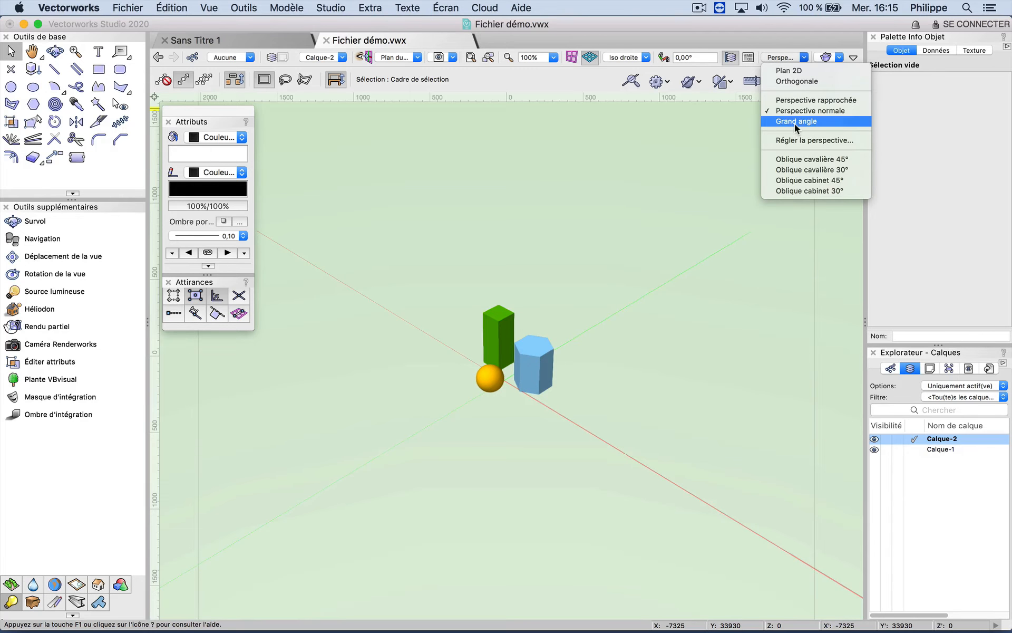
pyautogui.click(795, 123)
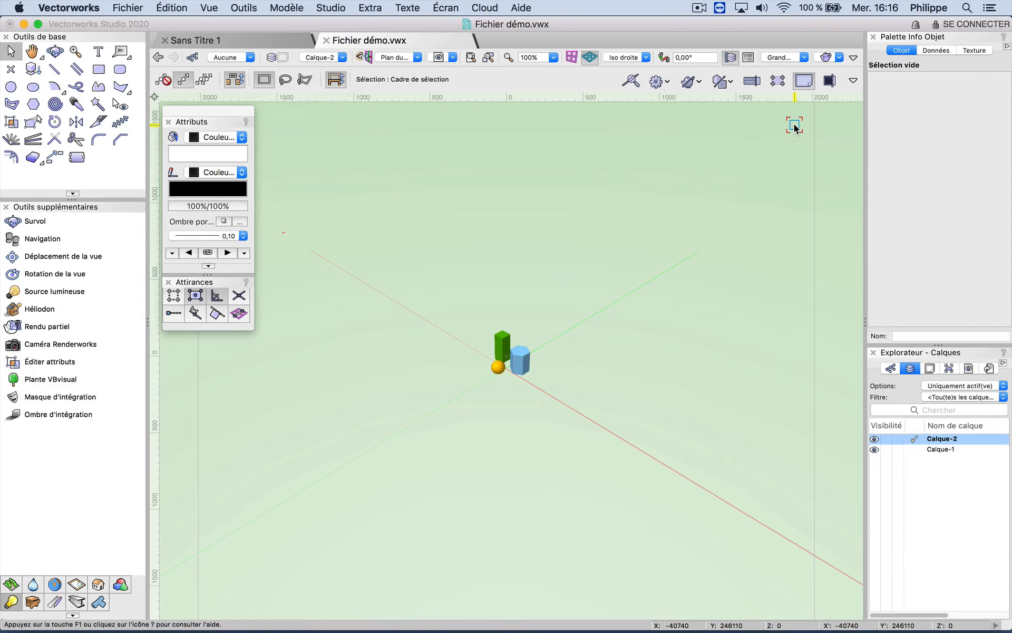
pyautogui.click(790, 57)
pyautogui.click(798, 99)
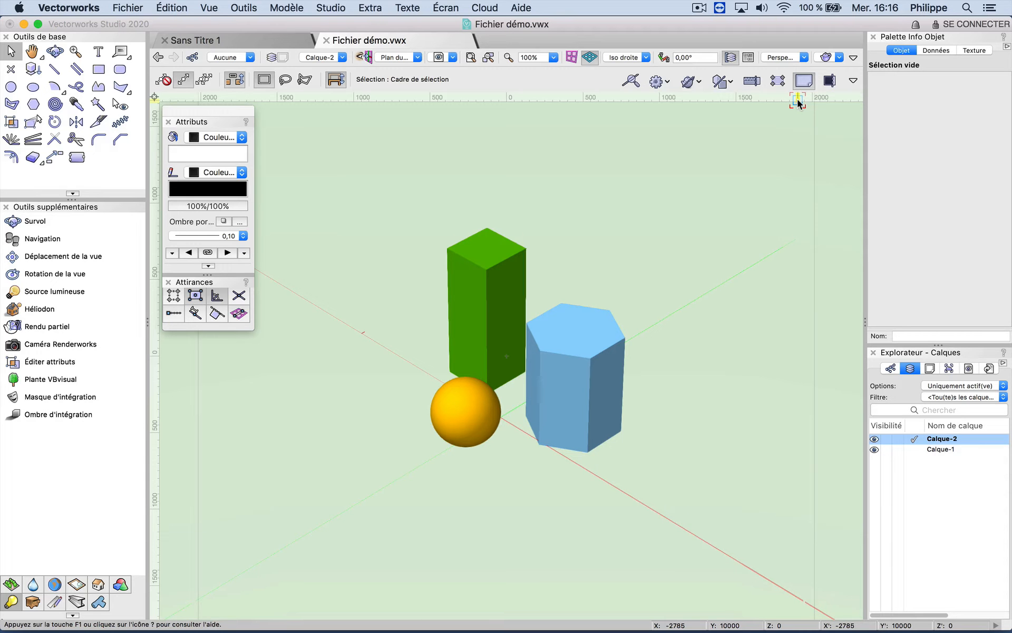
# - Look over the available projection types in both places that offer them, without choosing one
pyautogui.click(771, 57)
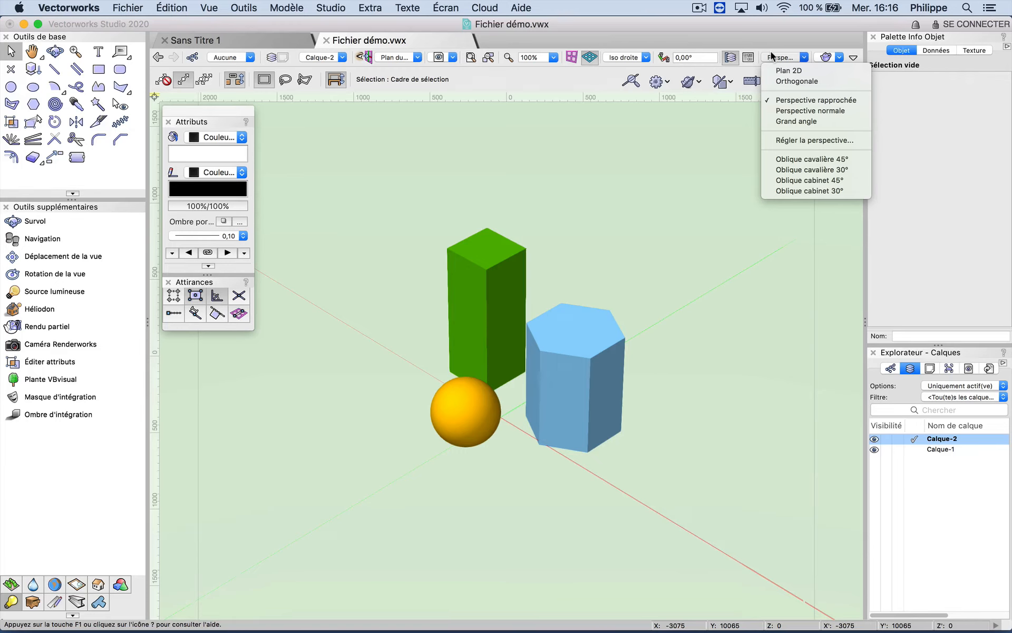
pyautogui.click(208, 14)
pyautogui.click(208, 9)
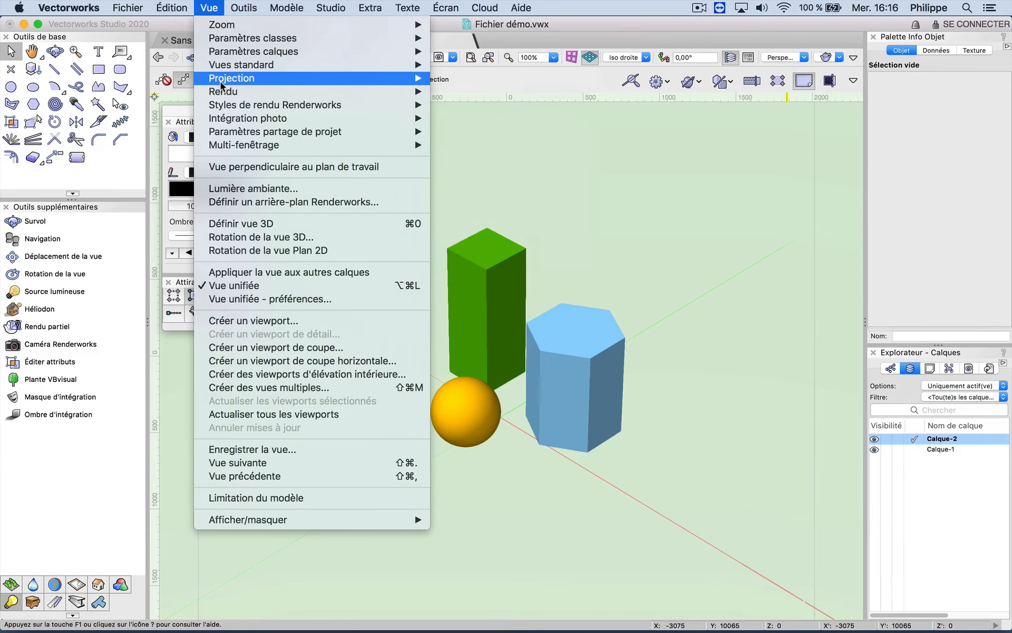
pyautogui.moveTo(222, 84)
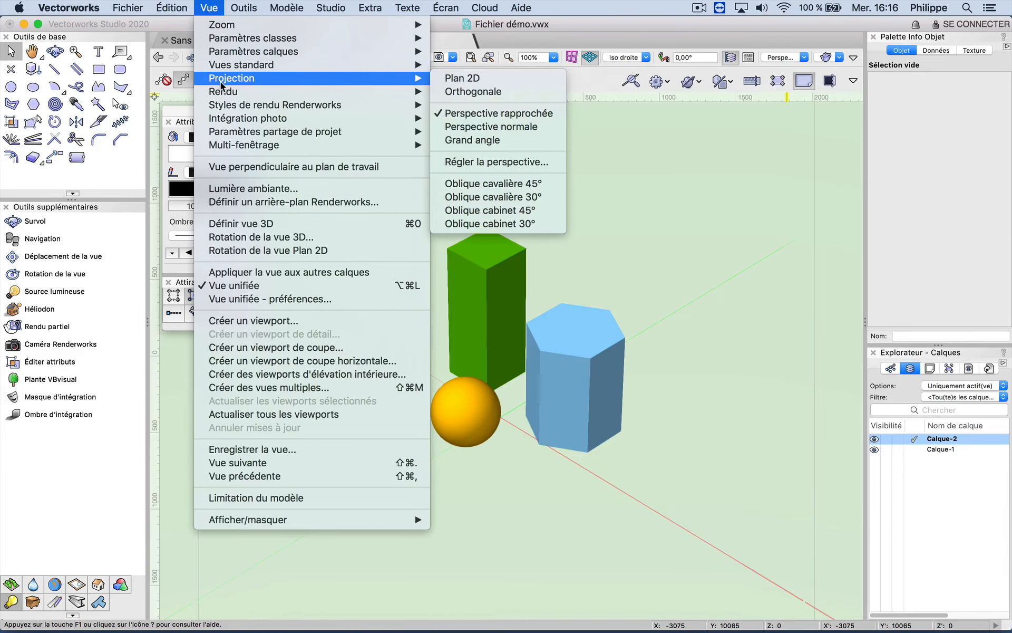
pyautogui.press('Escape')
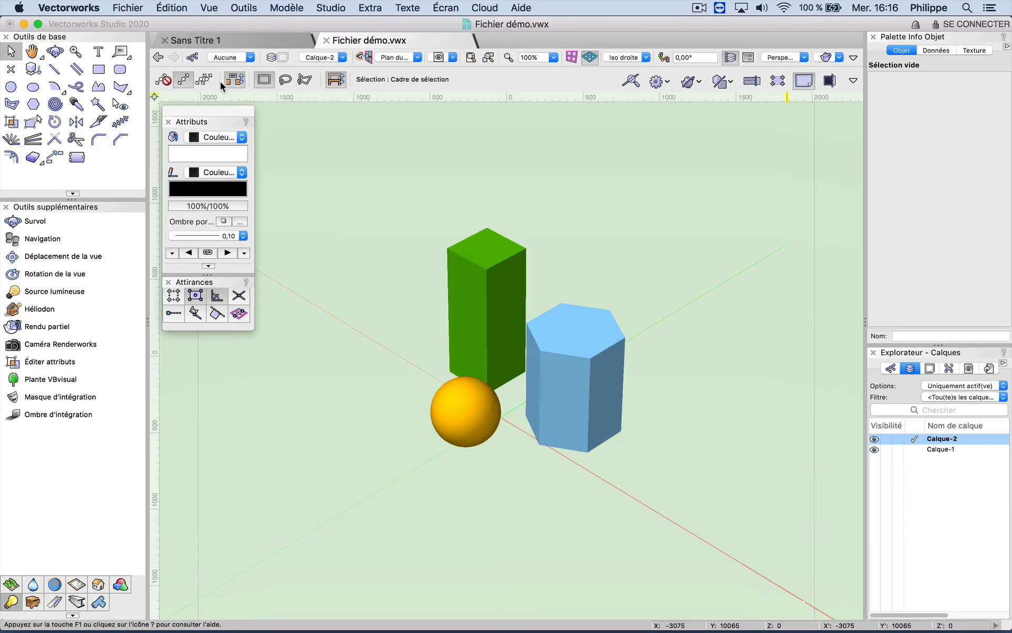
# - In the 3D preferences, set the projection used when passing from Plan 2D to a 3D view to Perspective rapprochée
pyautogui.click(371, 8)
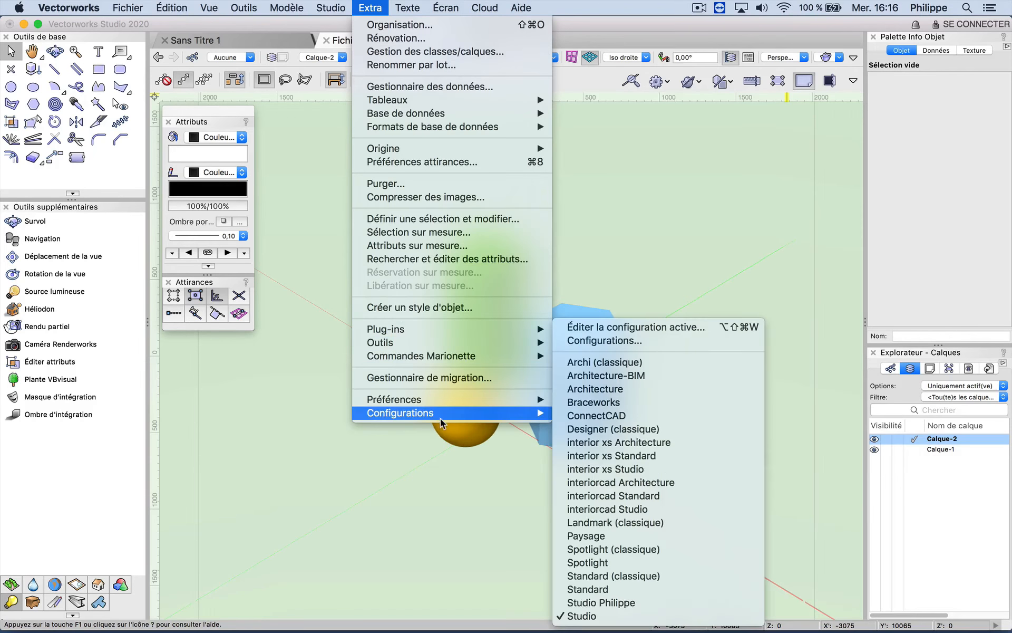
pyautogui.moveTo(440, 399)
pyautogui.click(579, 399)
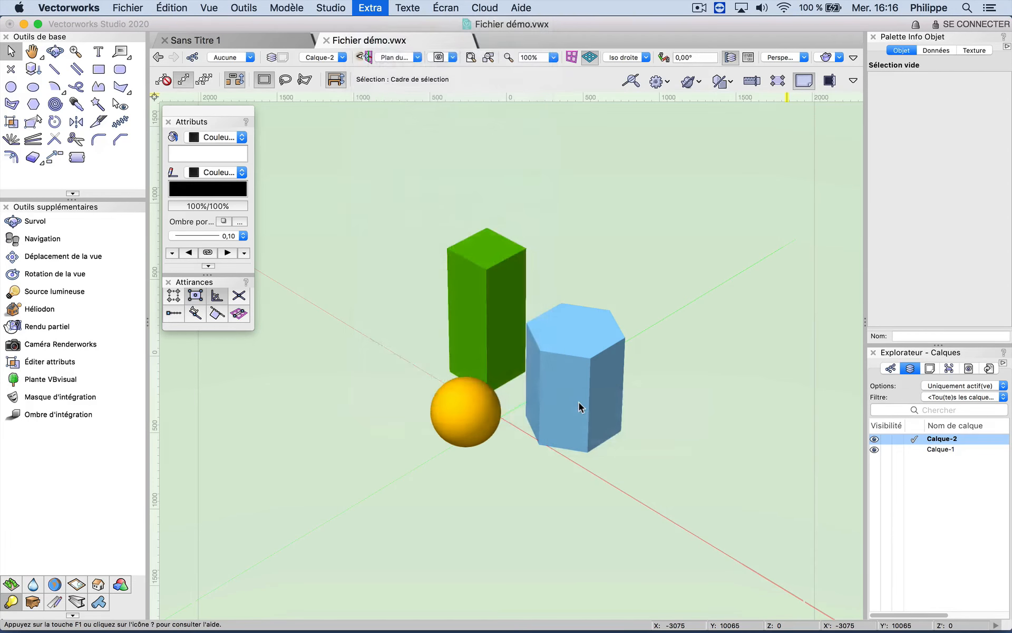
pyautogui.click(403, 82)
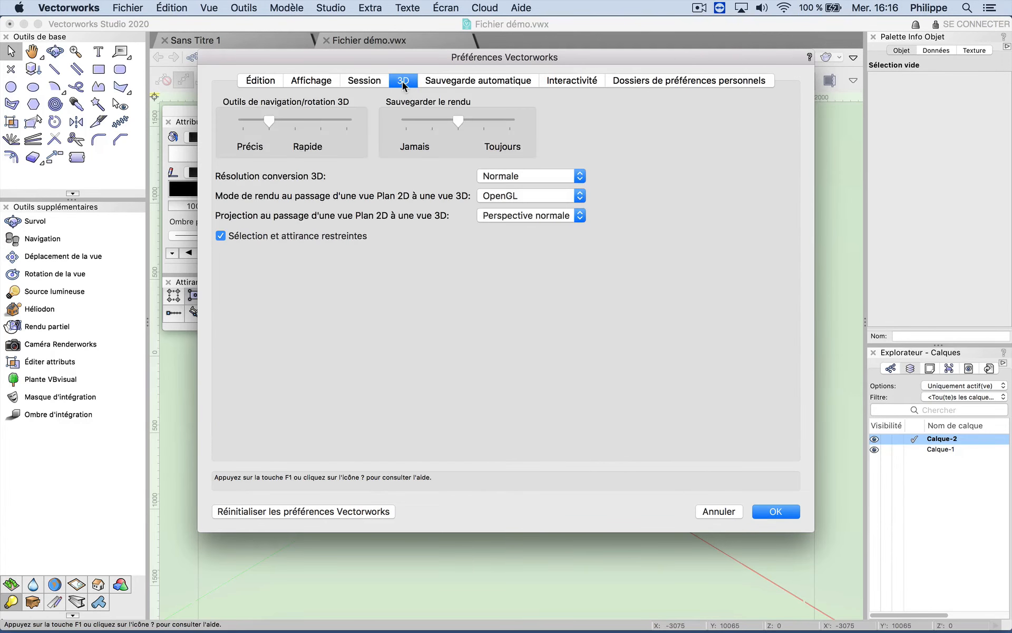
pyautogui.click(515, 217)
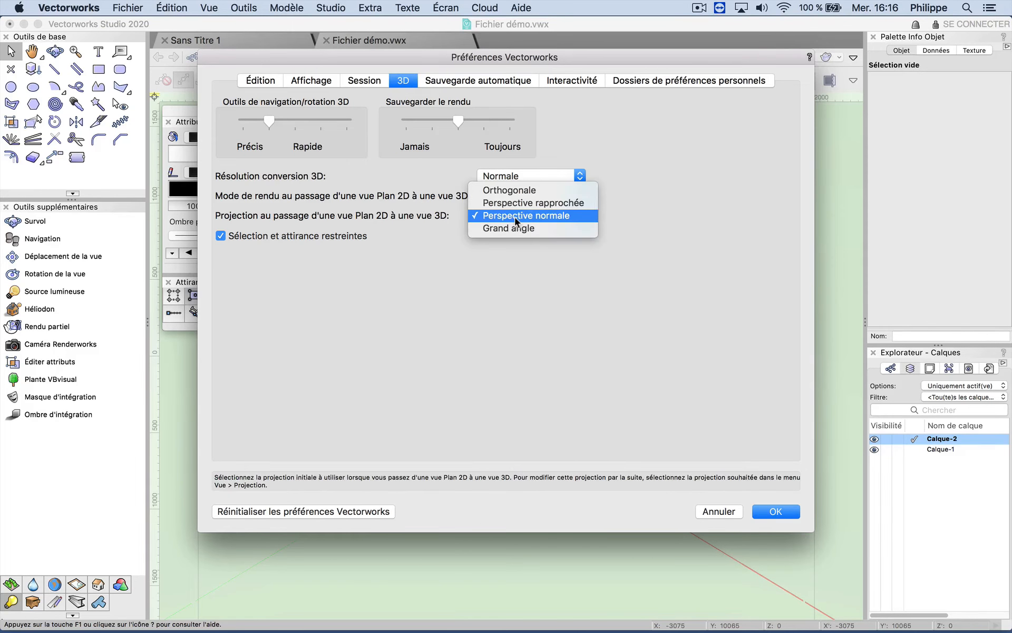
pyautogui.click(511, 202)
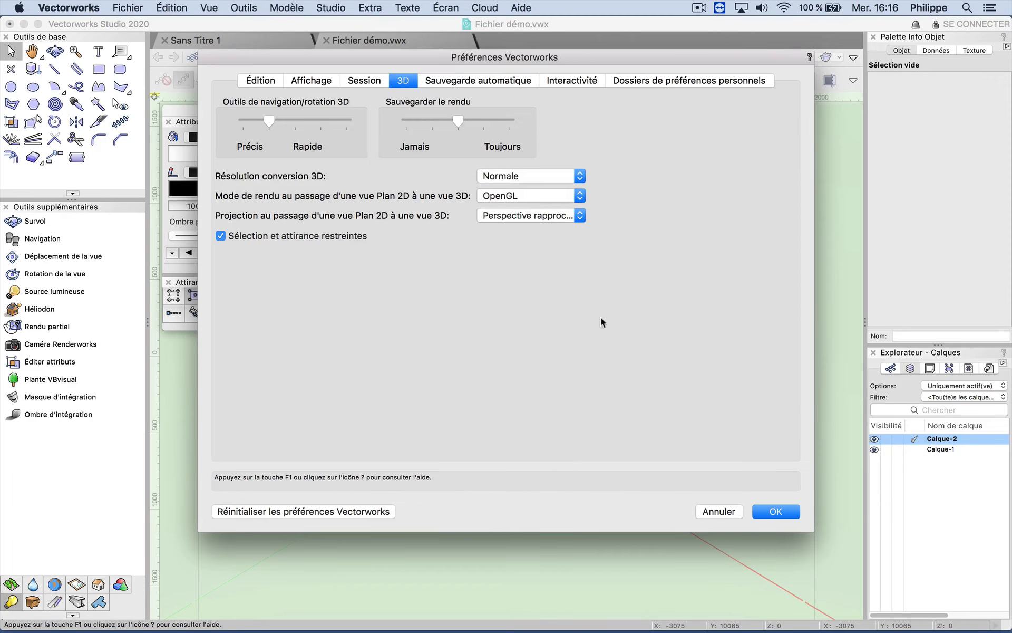
pyautogui.click(776, 511)
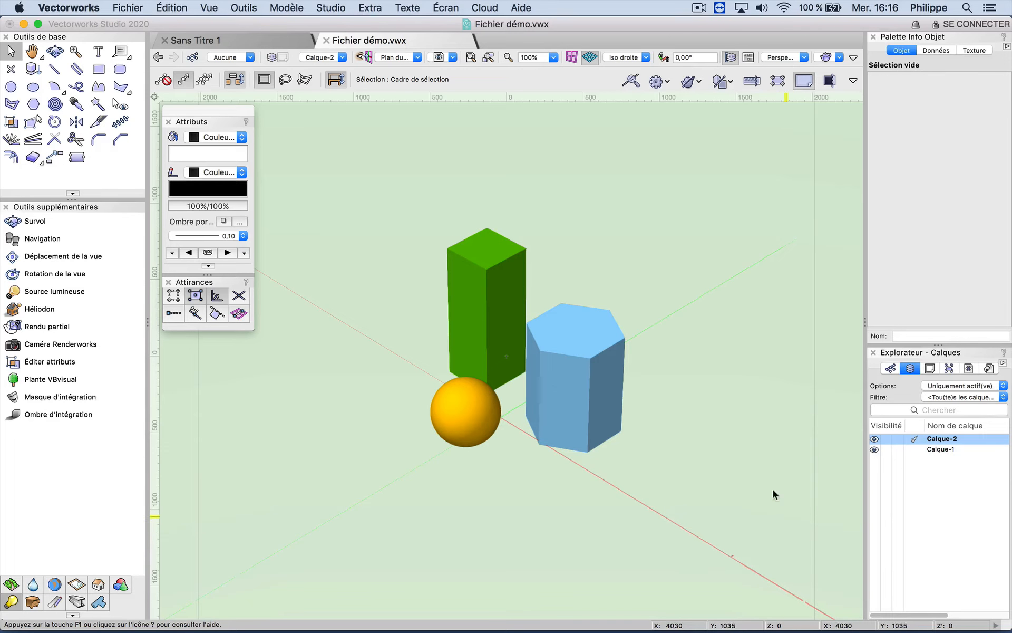
# - Look over the quick-access render modes OpenGL and Filaire and the neighbouring list of options, without choosing any
pyautogui.click(699, 83)
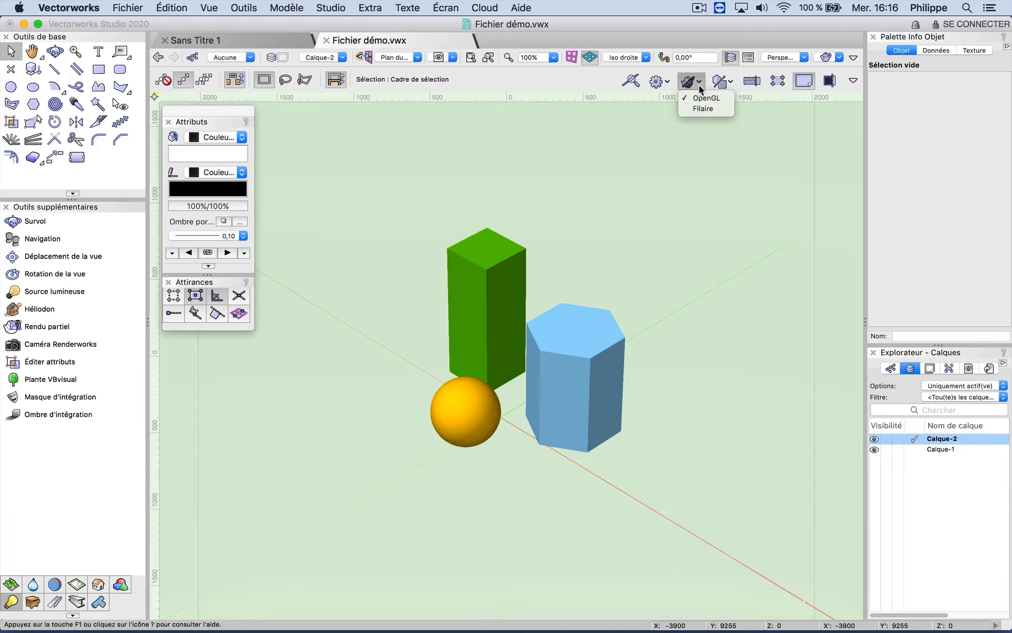
pyautogui.click(732, 82)
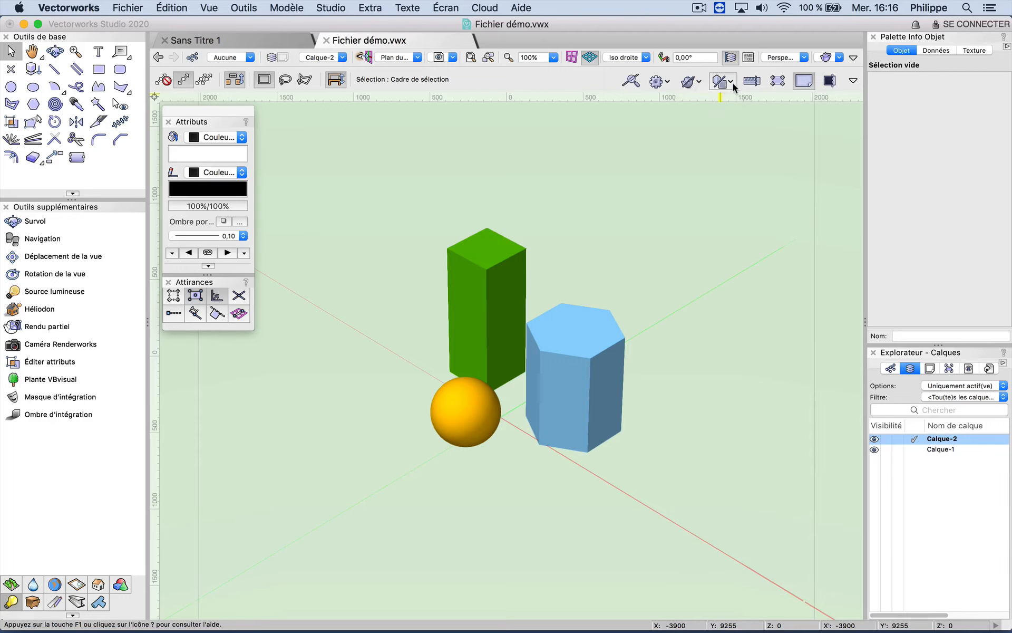
pyautogui.click(732, 82)
pyautogui.click(732, 82)
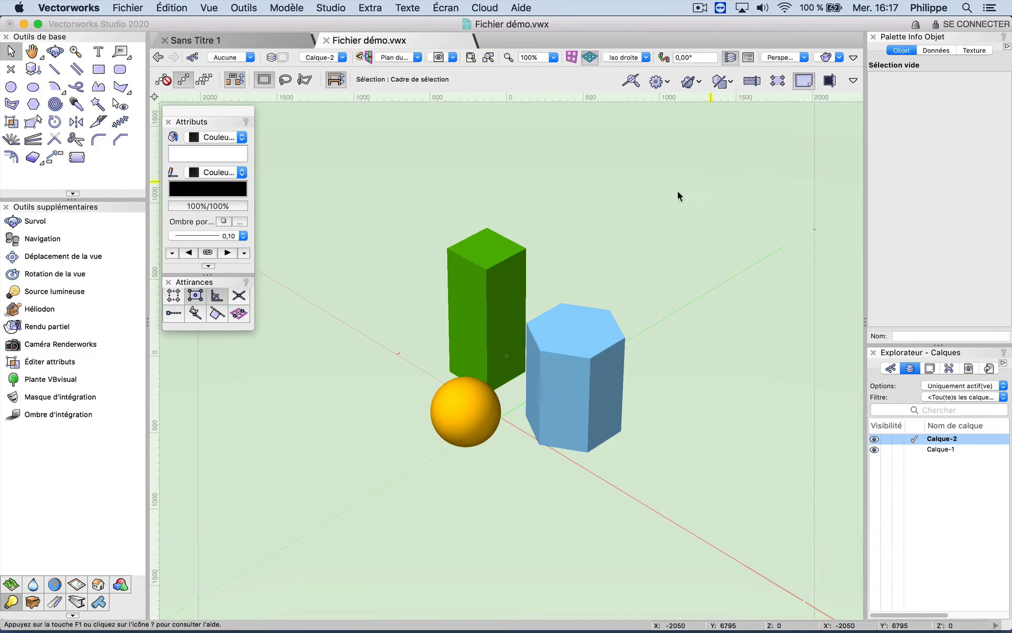
# - Activate the Navigation tool in Console mode and review its keyboard shortcuts and acceleration options in the navigation preferences
pyautogui.click(40, 241)
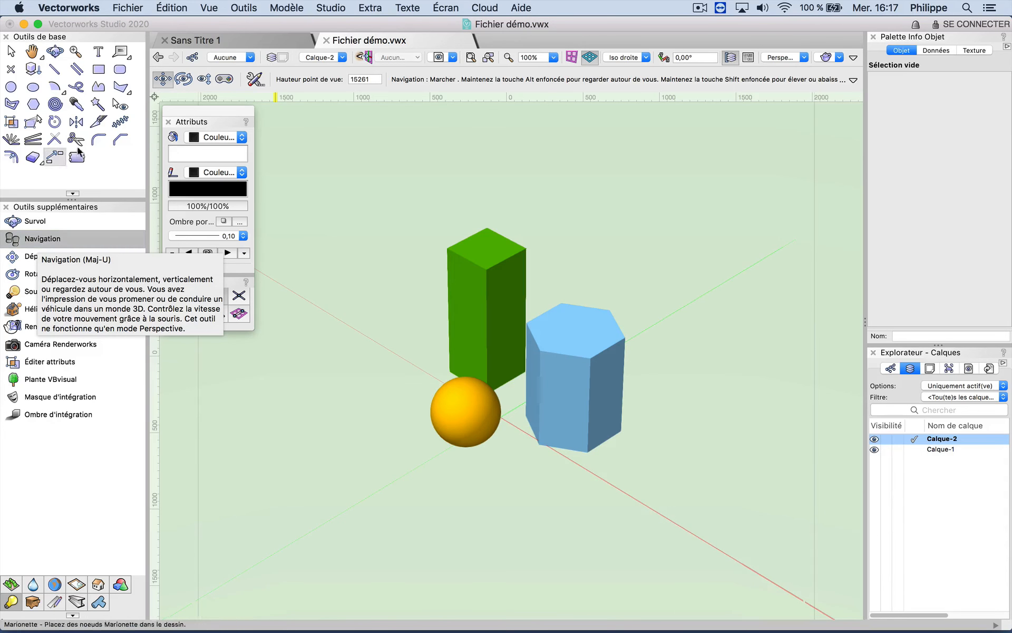
pyautogui.click(223, 82)
pyautogui.click(252, 80)
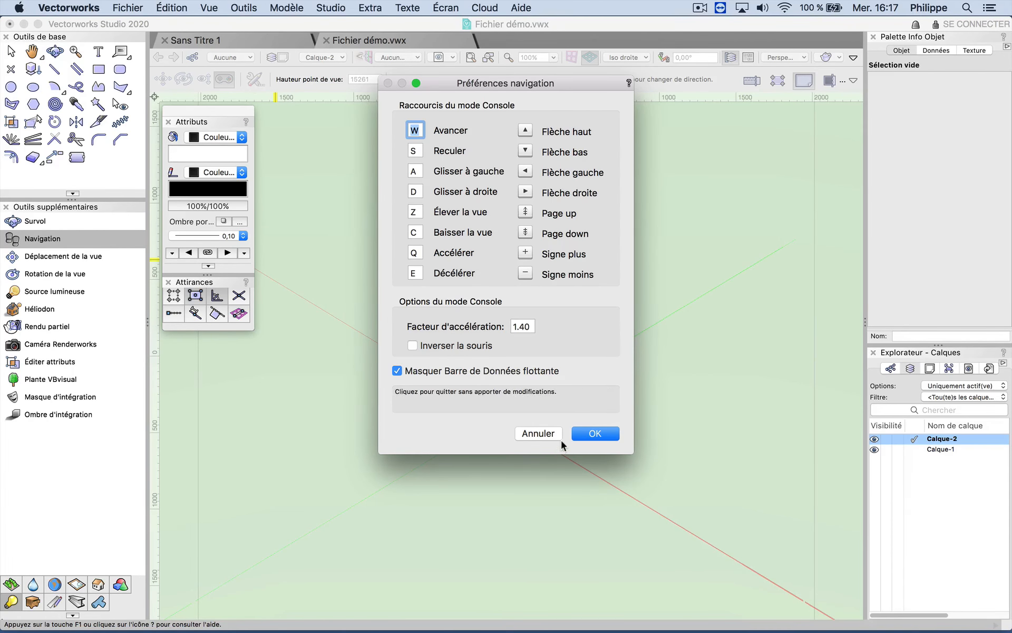
pyautogui.click(582, 434)
# - Move through the scene in the Navigation tool's Marcher mode, and look around from the current viewpoint
pyautogui.click(165, 79)
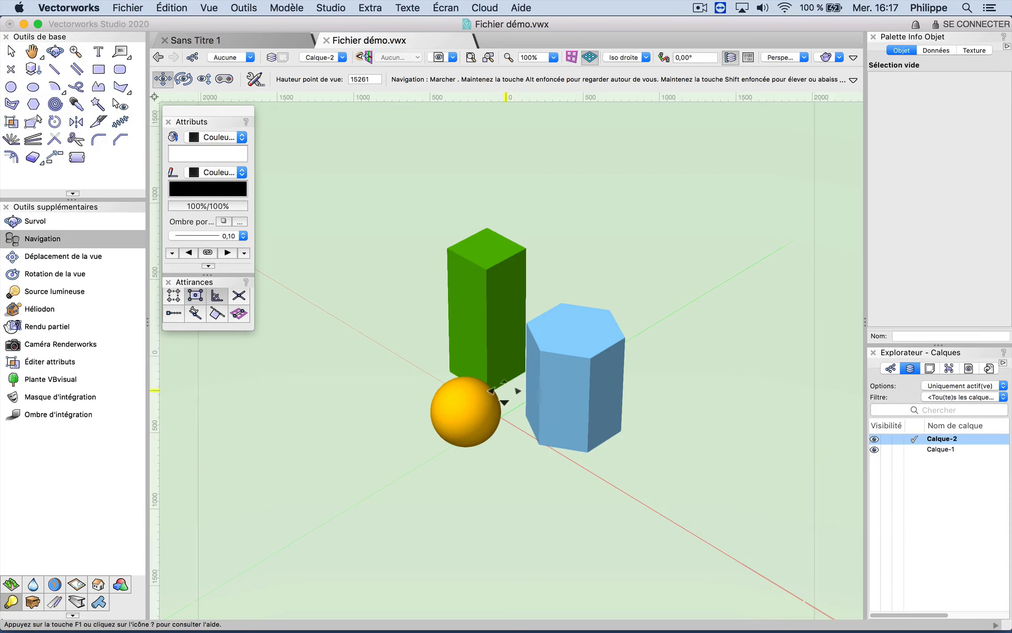
pyautogui.moveTo(509, 390)
pyautogui.mouseDown()
pyautogui.moveTo(501, 264)
pyautogui.moveTo(526, 480)
pyautogui.moveTo(522, 590)
pyautogui.moveTo(520, 369)
pyautogui.moveTo(457, 348)
pyautogui.moveTo(585, 343)
pyautogui.moveTo(499, 372)
pyautogui.moveTo(481, 446)
pyautogui.mouseUp()
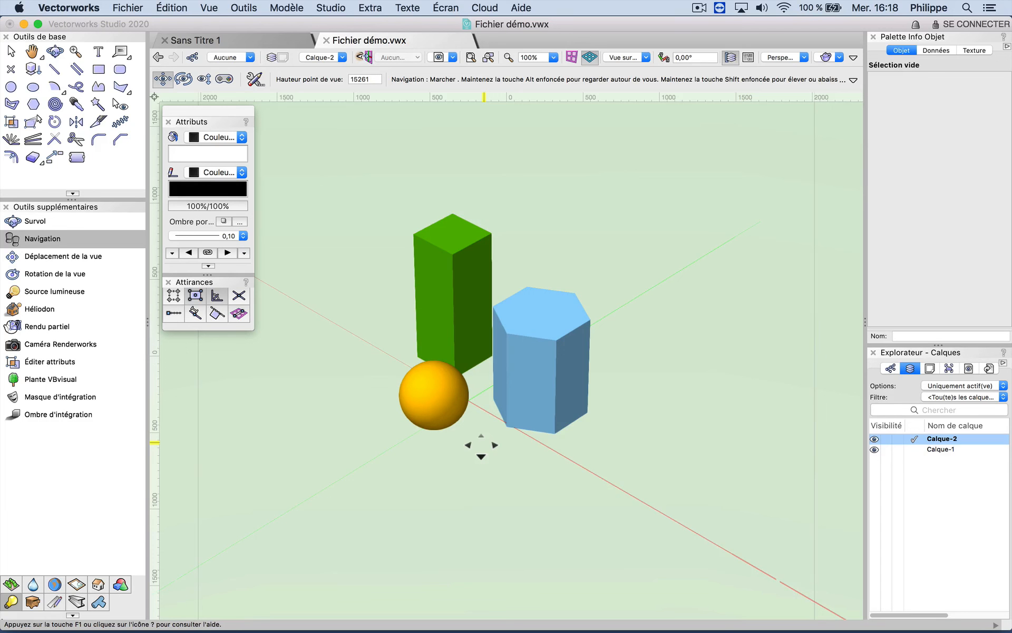
pyautogui.press('alt')
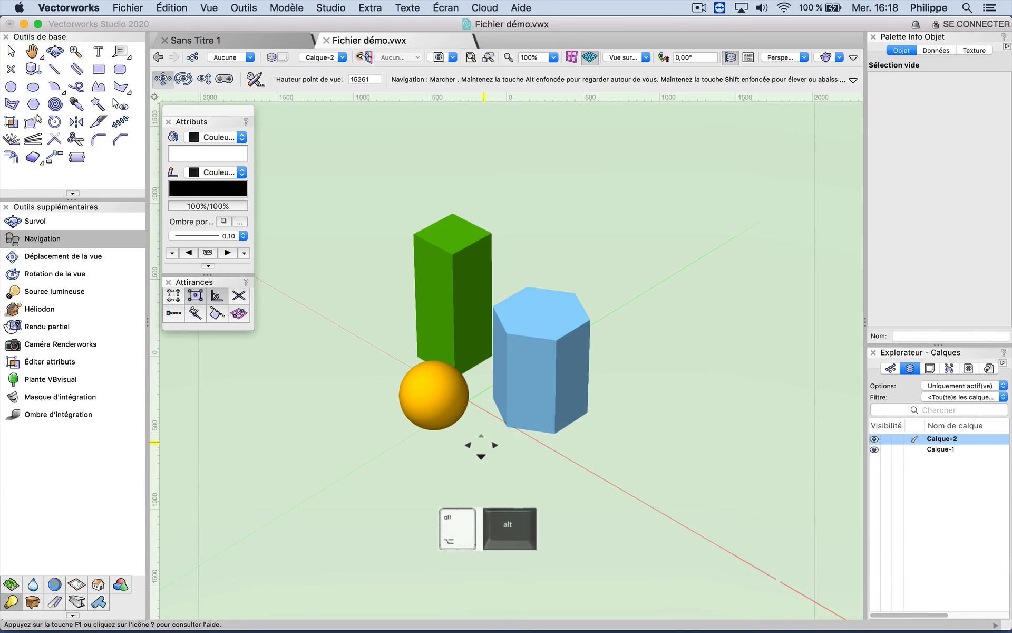
pyautogui.keyDown('alt'); pyautogui.moveTo(468, 339); pyautogui.dragTo(475, 232); pyautogui.keyUp('alt')
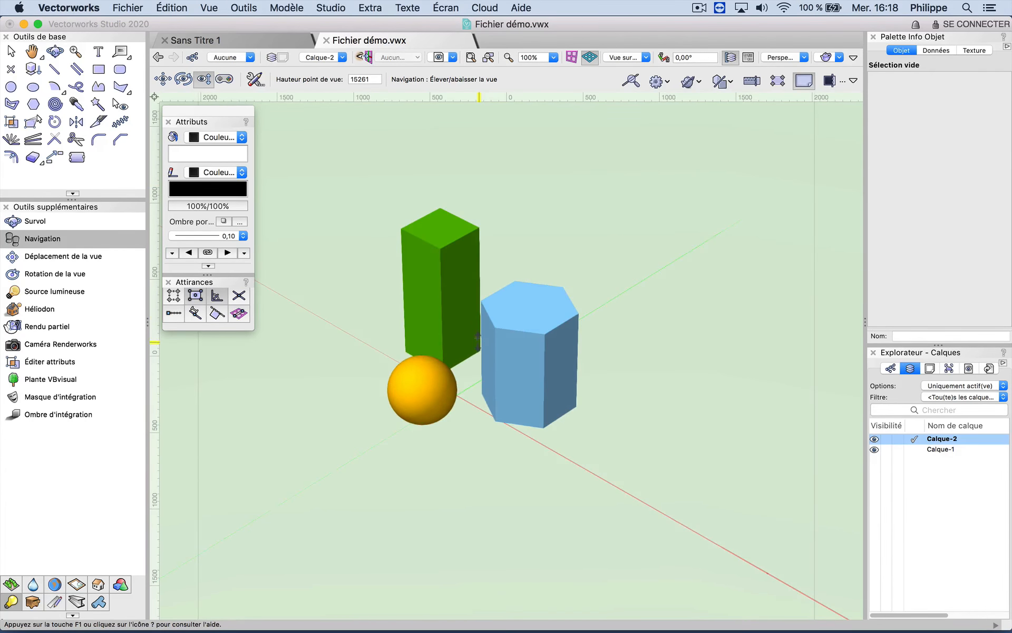